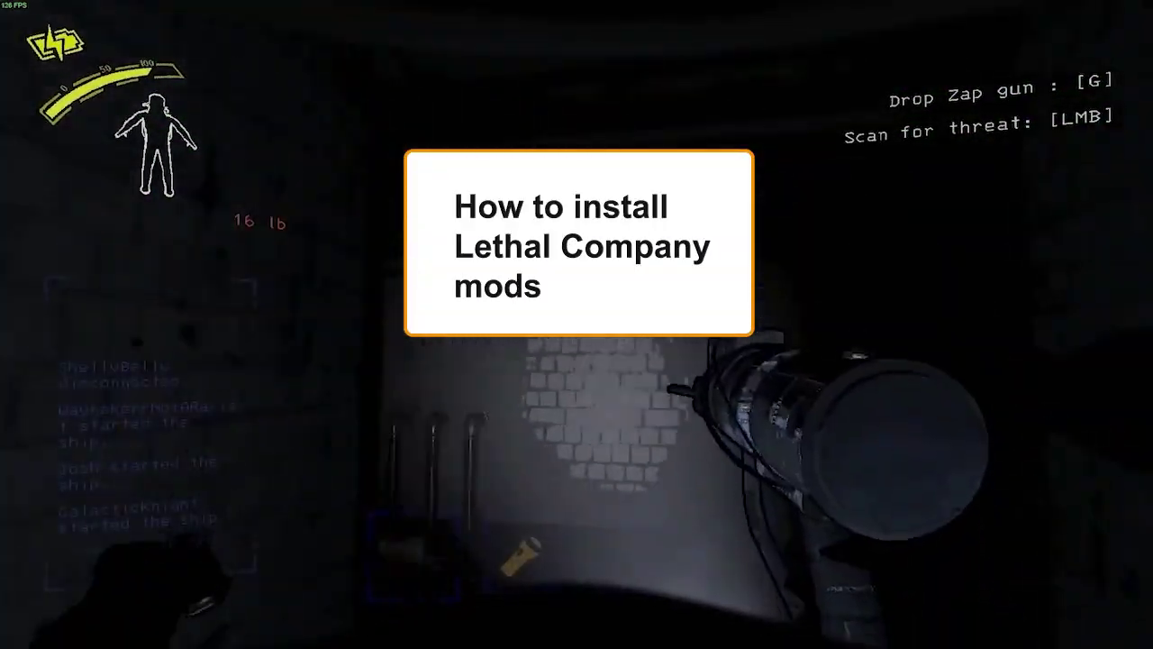
# Fire the zap gun at the enemy and toward a crewmate in the corridor.
pyautogui.click(577, 324)
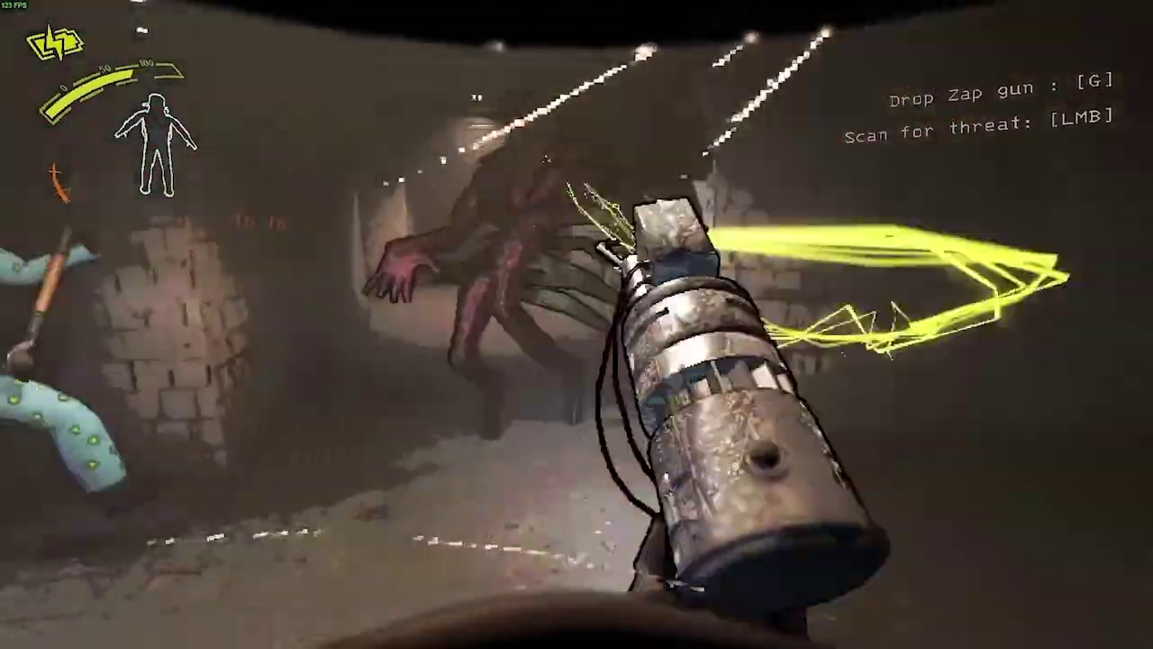
pyautogui.click(576, 324)
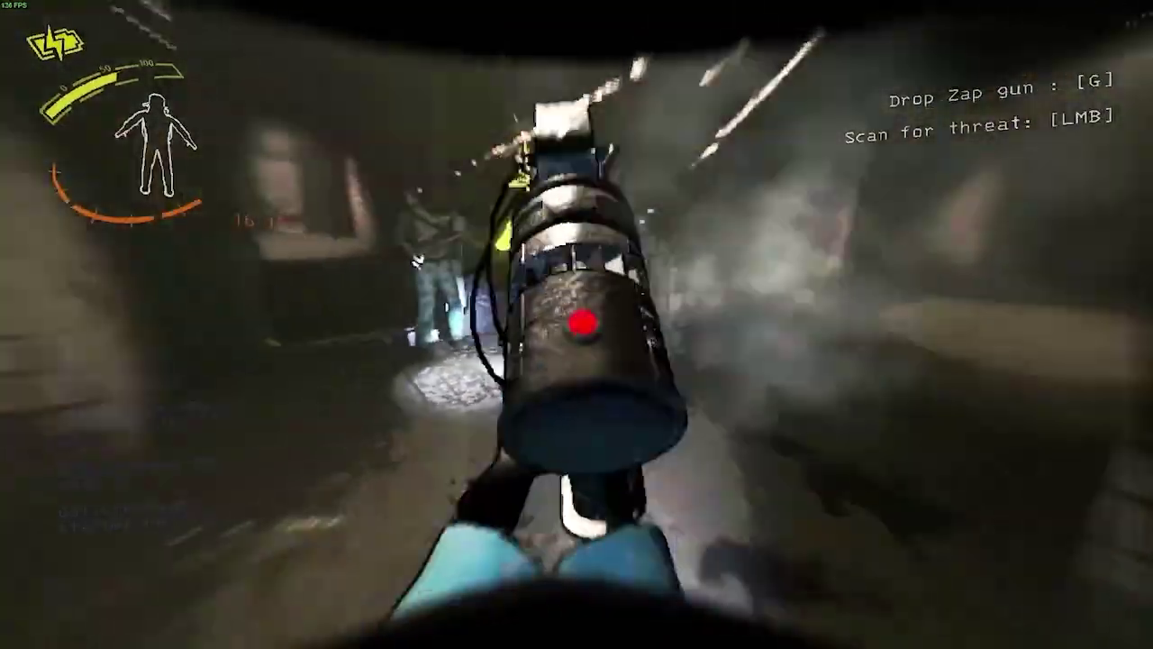
pyautogui.click(577, 324)
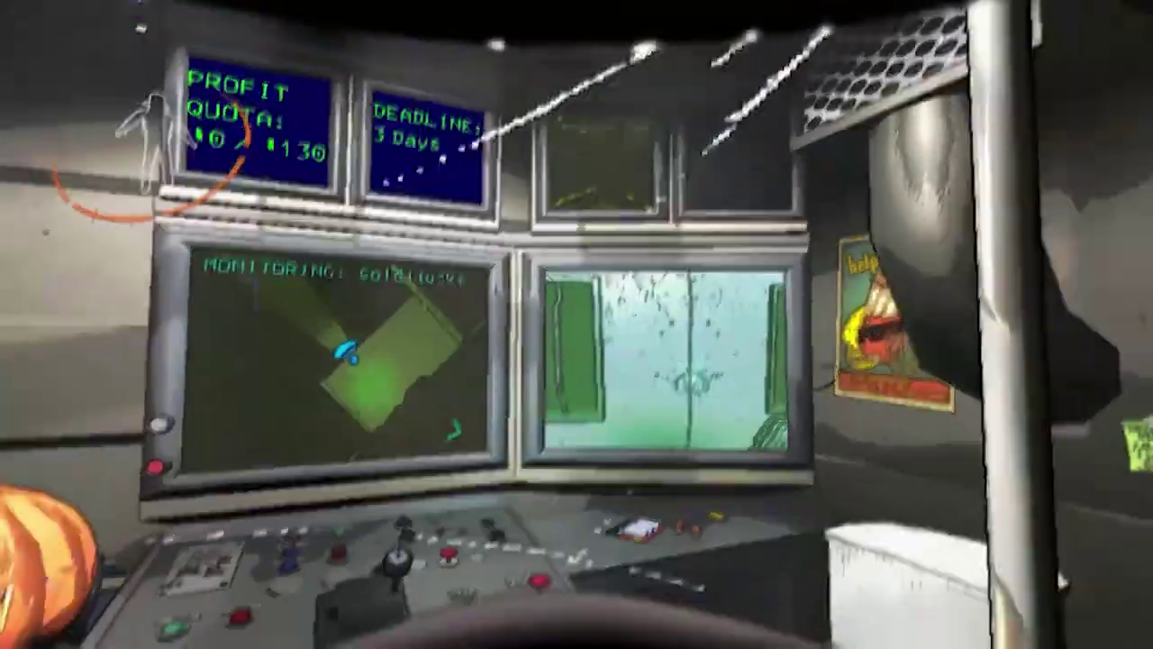
# Host a new lobby with the crew size changed from 32 to 16.
pyautogui.click(210, 401)
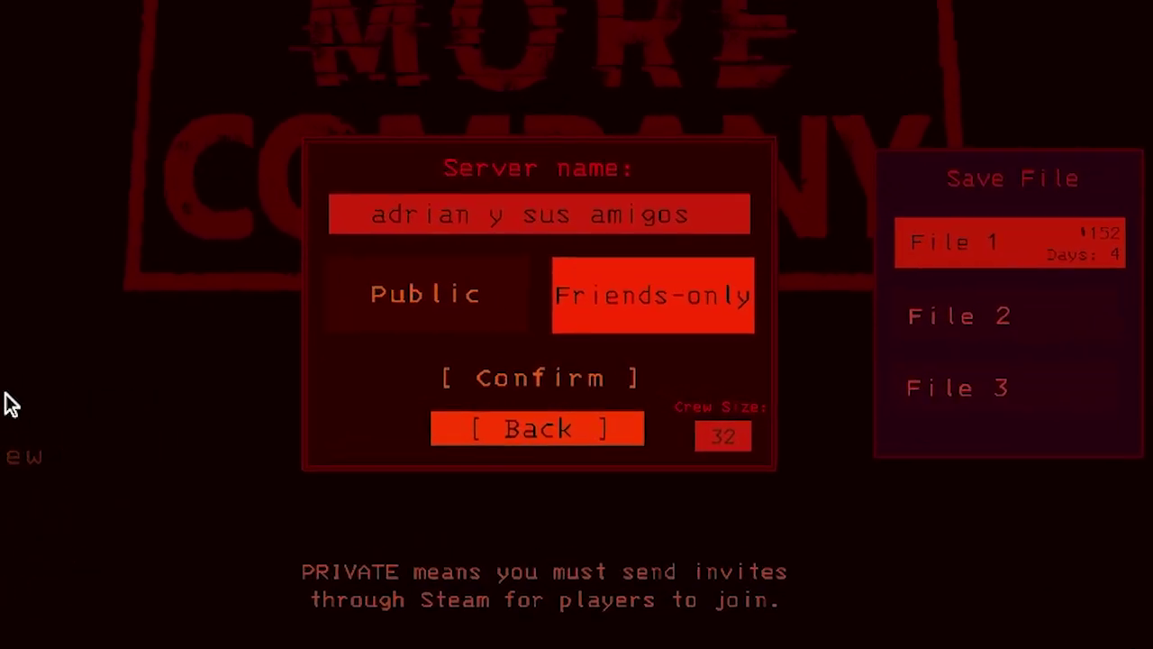
pyautogui.click(738, 452)
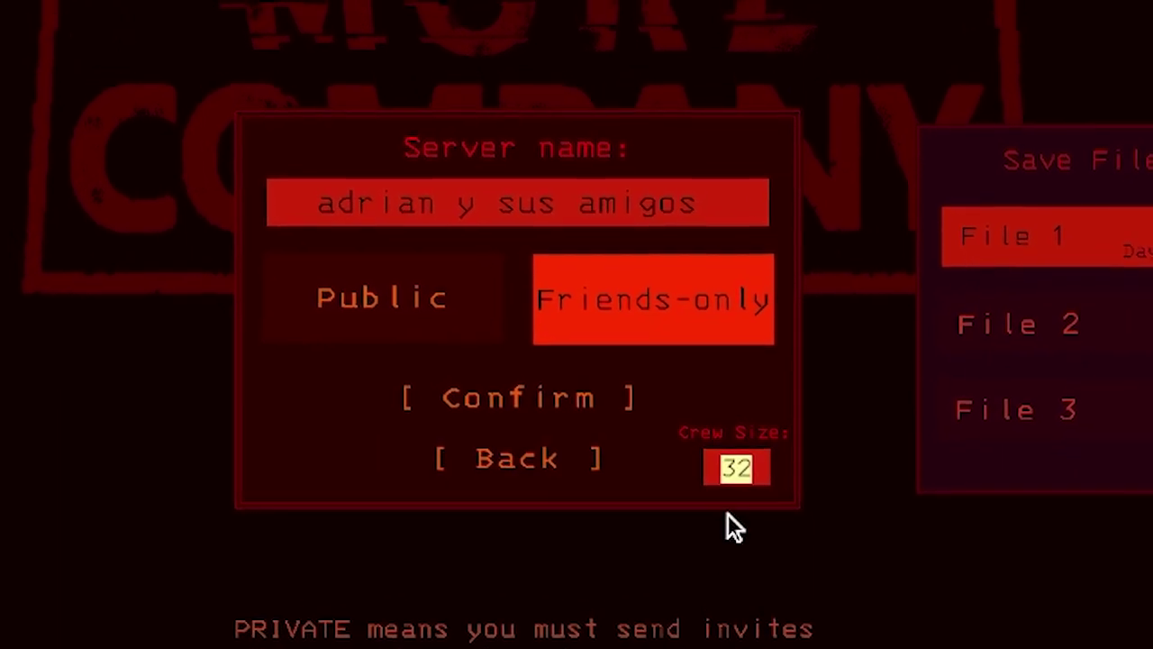
pyautogui.write('16')
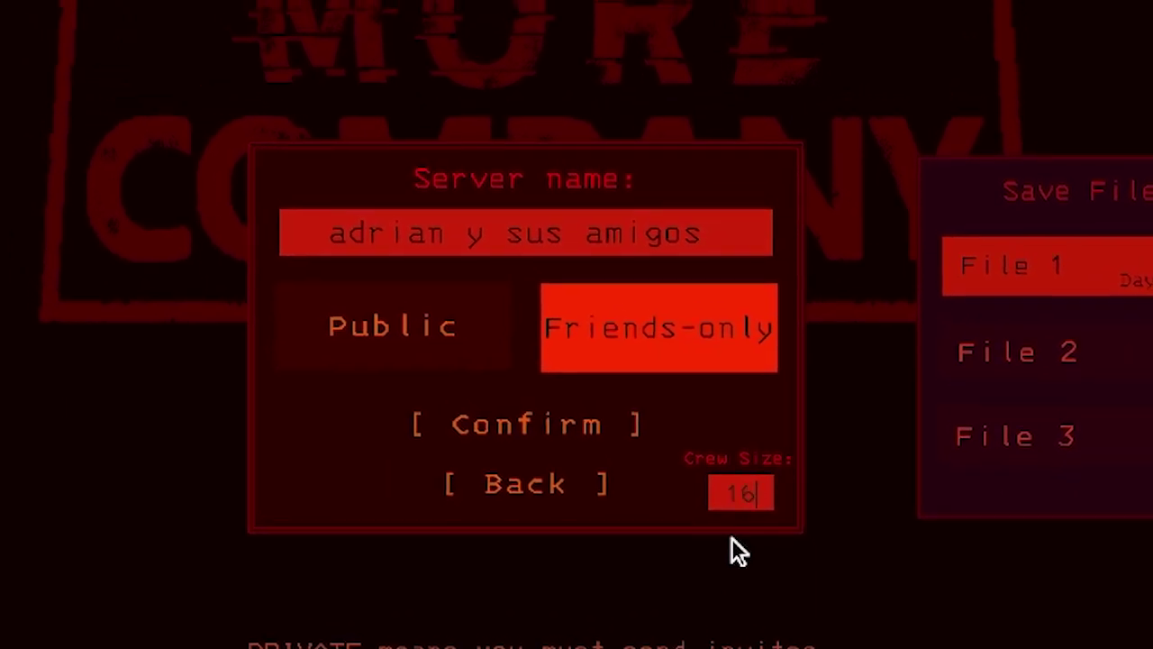
pyautogui.write('v')
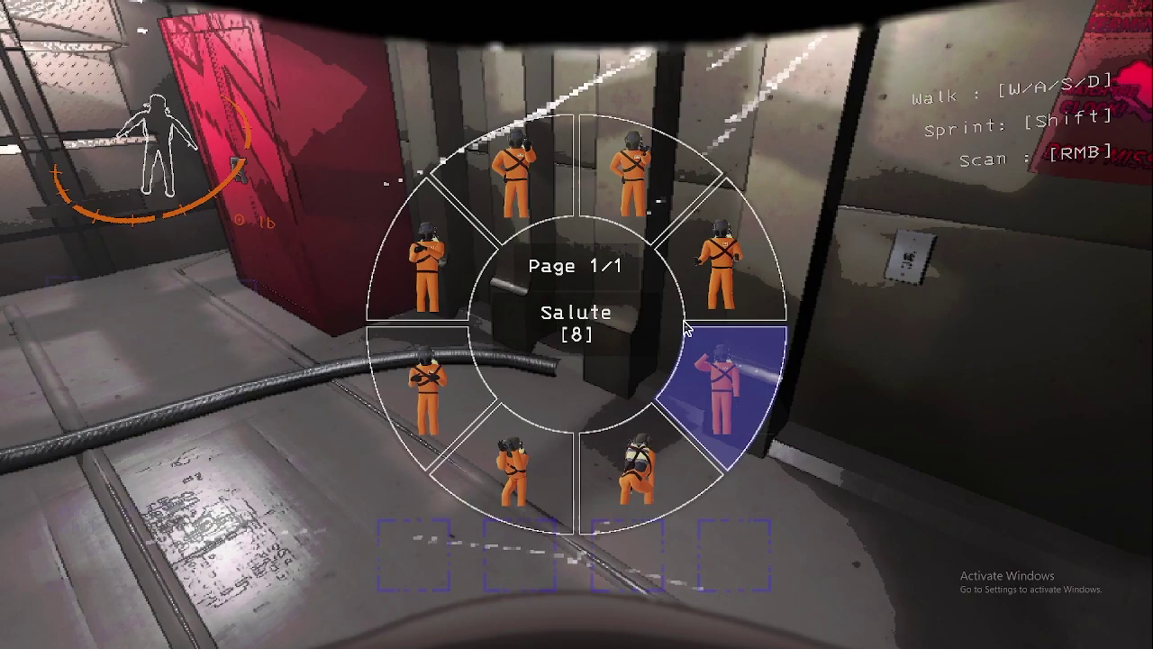
# Play two emotes from the emote wheel, then bring the wheel back up.
pyautogui.click(561, 213)
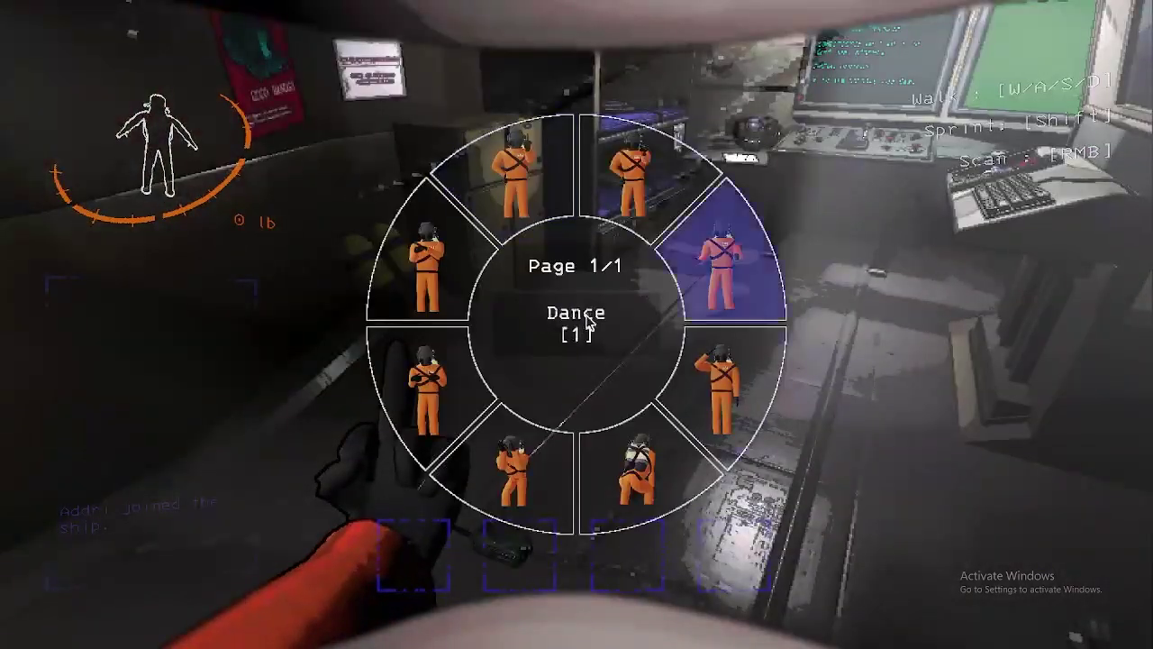
pyautogui.click(761, 282)
pyautogui.press('v')
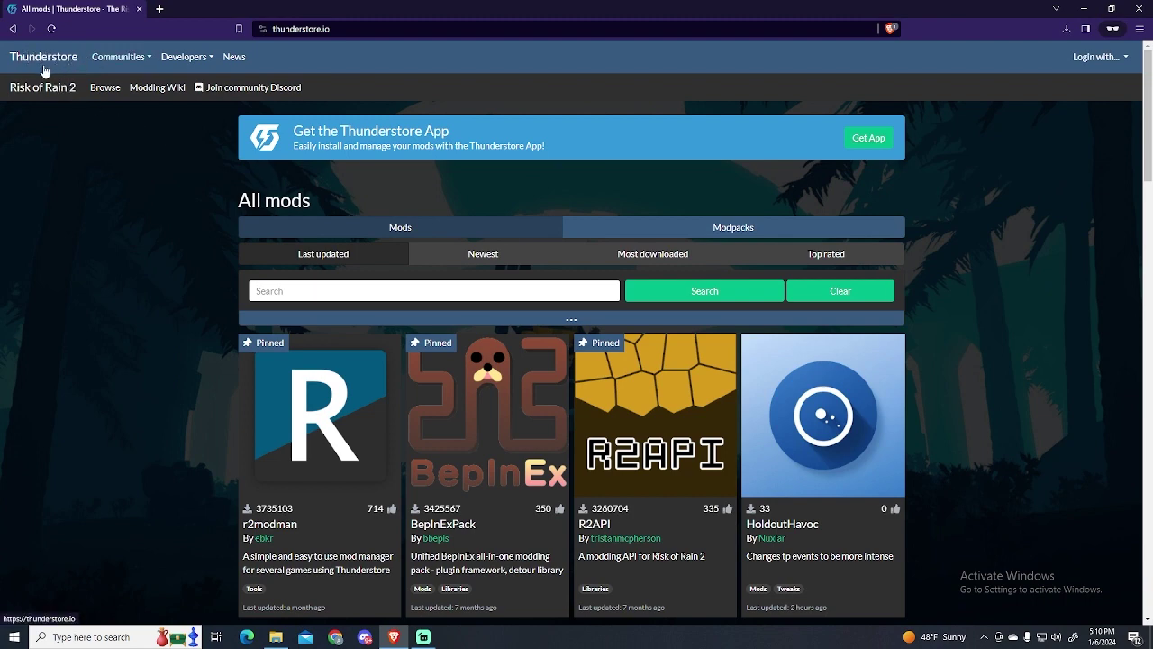
# Go to Thunderstore's Lethal Company community and save the BepInExPack zip via Manual Download.
pyautogui.click(114, 59)
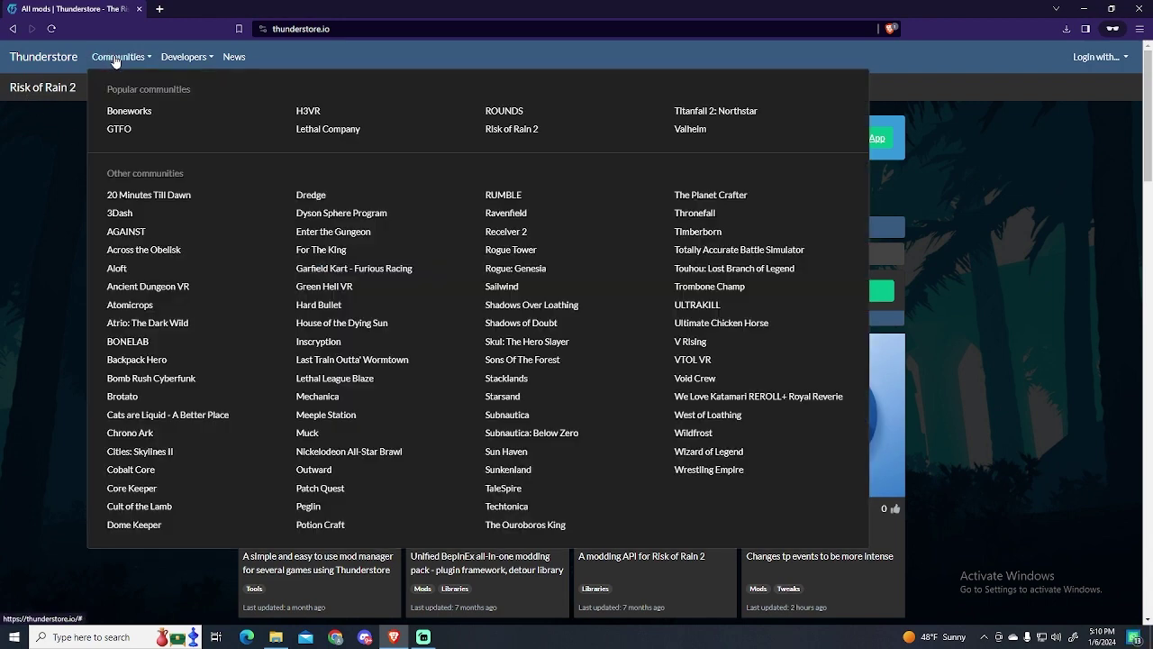
pyautogui.click(324, 133)
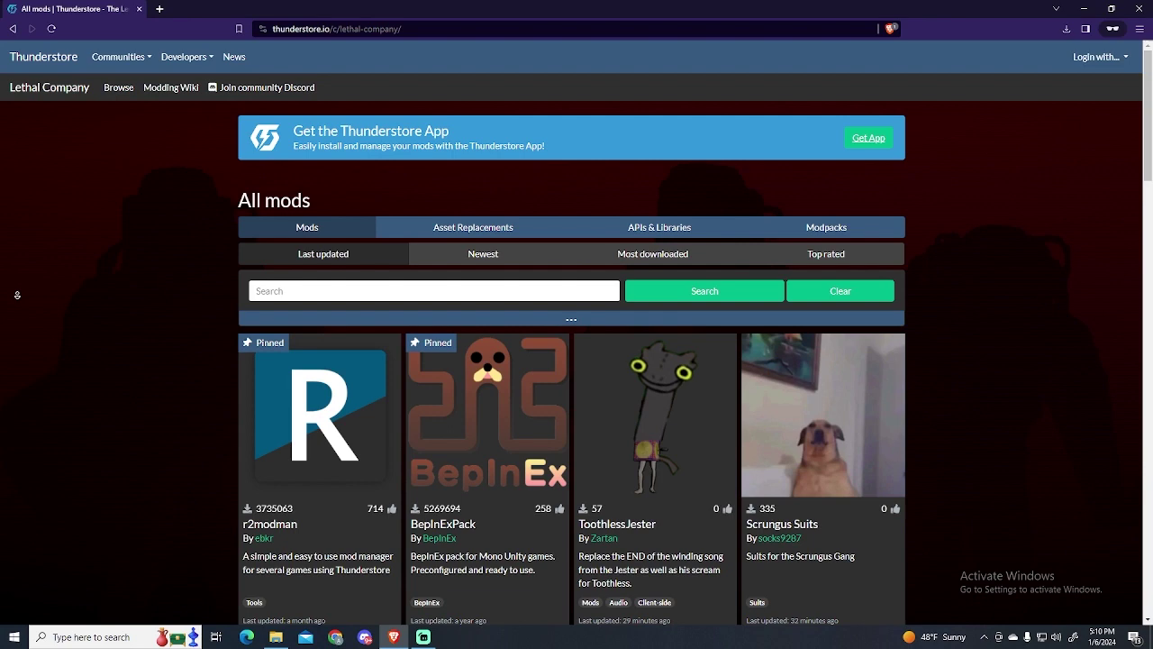
pyautogui.scroll(-2, 29, 334)
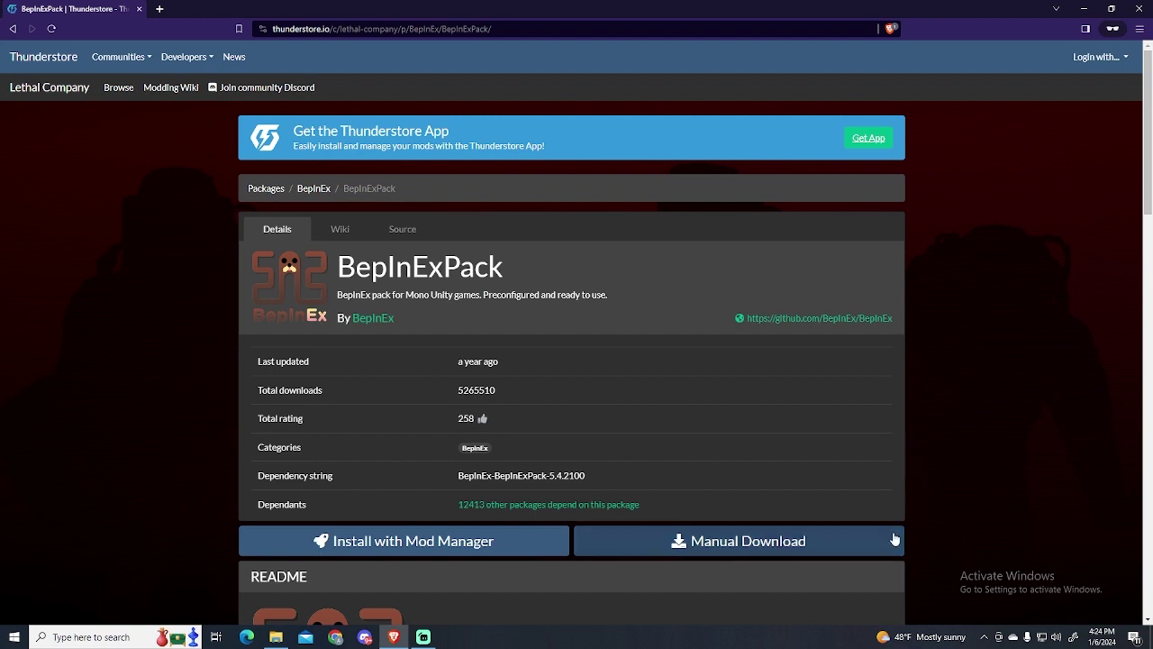
pyautogui.click(712, 551)
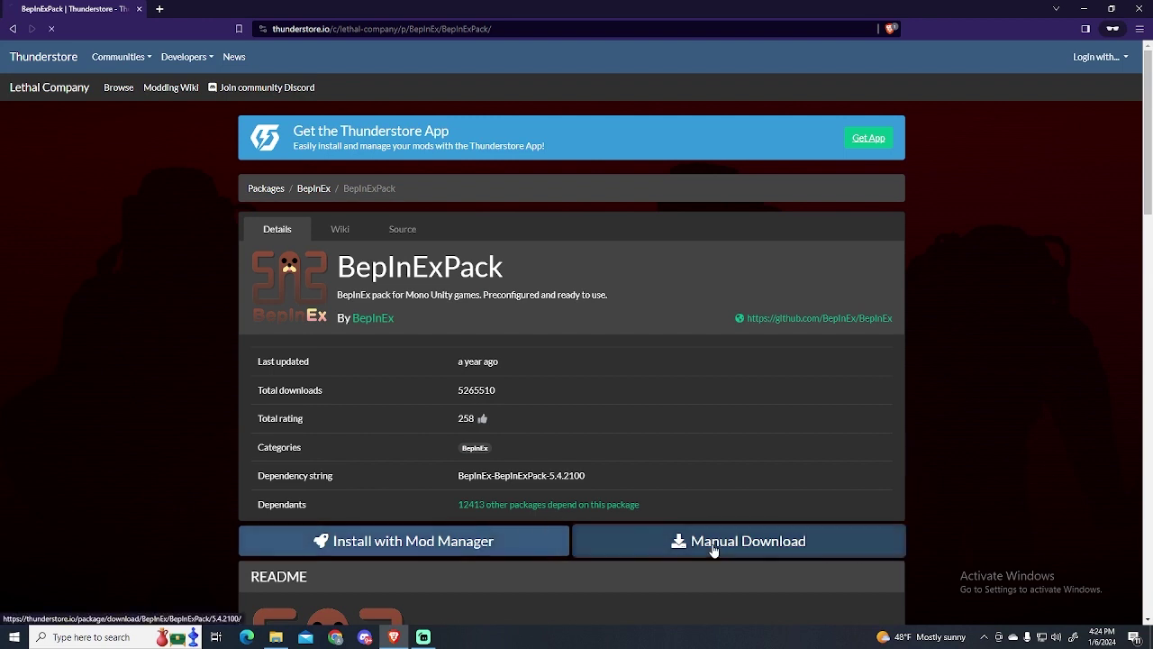
pyautogui.click(469, 303)
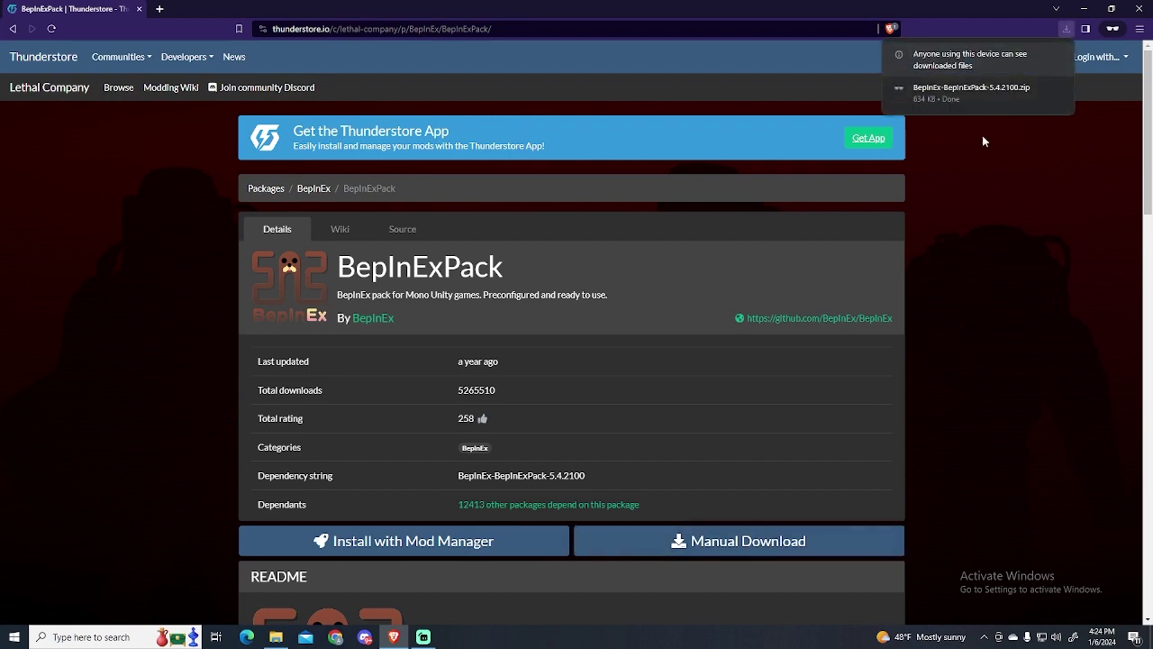
# Extract the BepInExPack zip and select BepInEx, doorstop_config.ini and winhttp.dll in its inner folder.
pyautogui.moveTo(973, 92)
pyautogui.click(1038, 88)
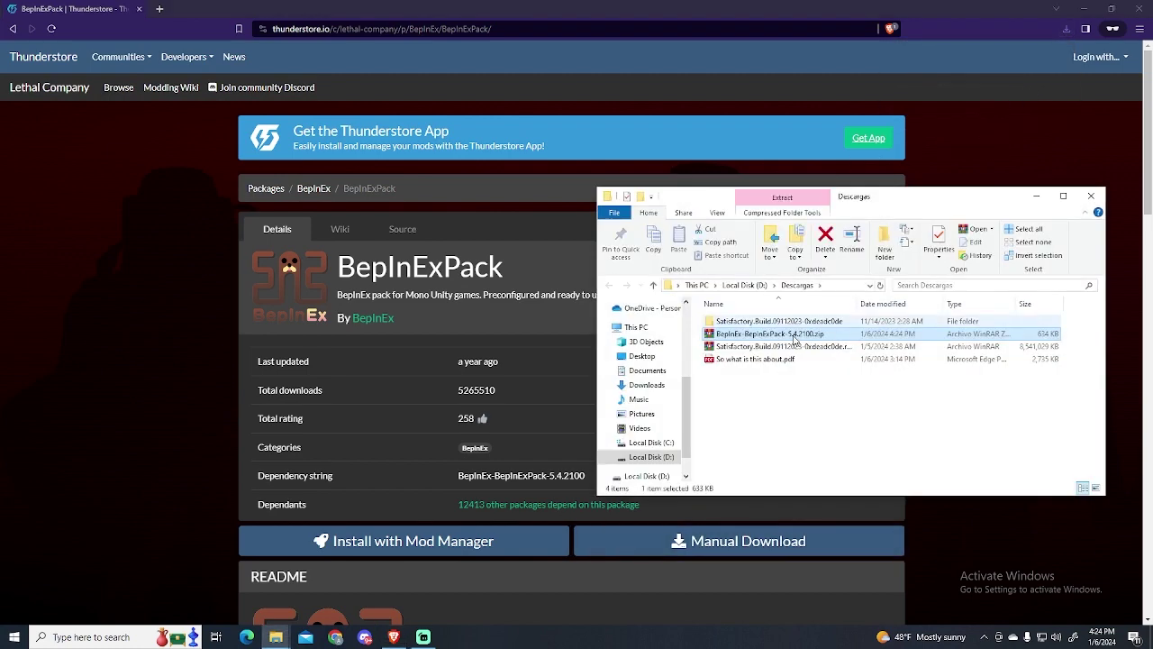
pyautogui.rightClick(814, 339)
pyautogui.click(900, 411)
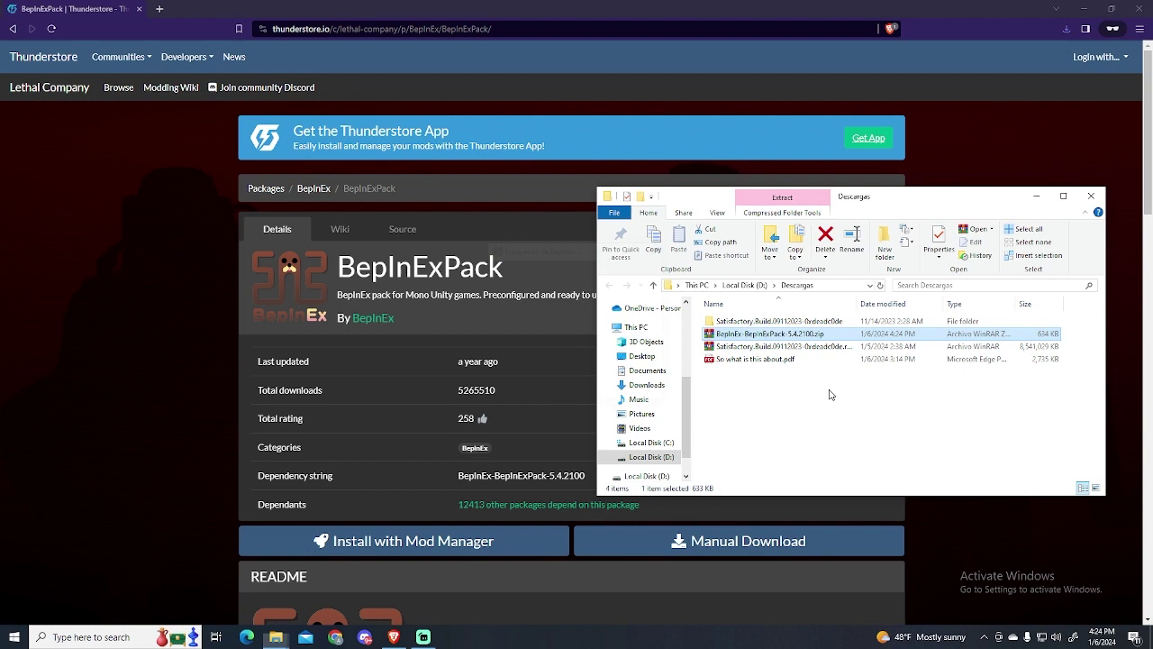
pyautogui.doubleClick(751, 322)
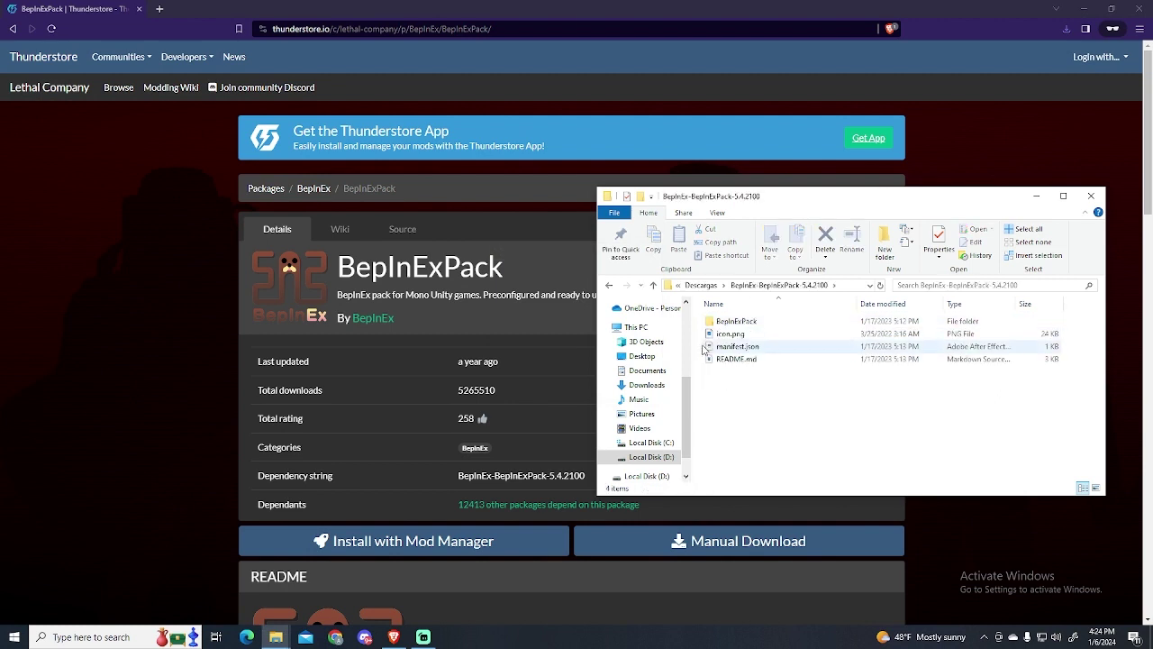
pyautogui.doubleClick(783, 321)
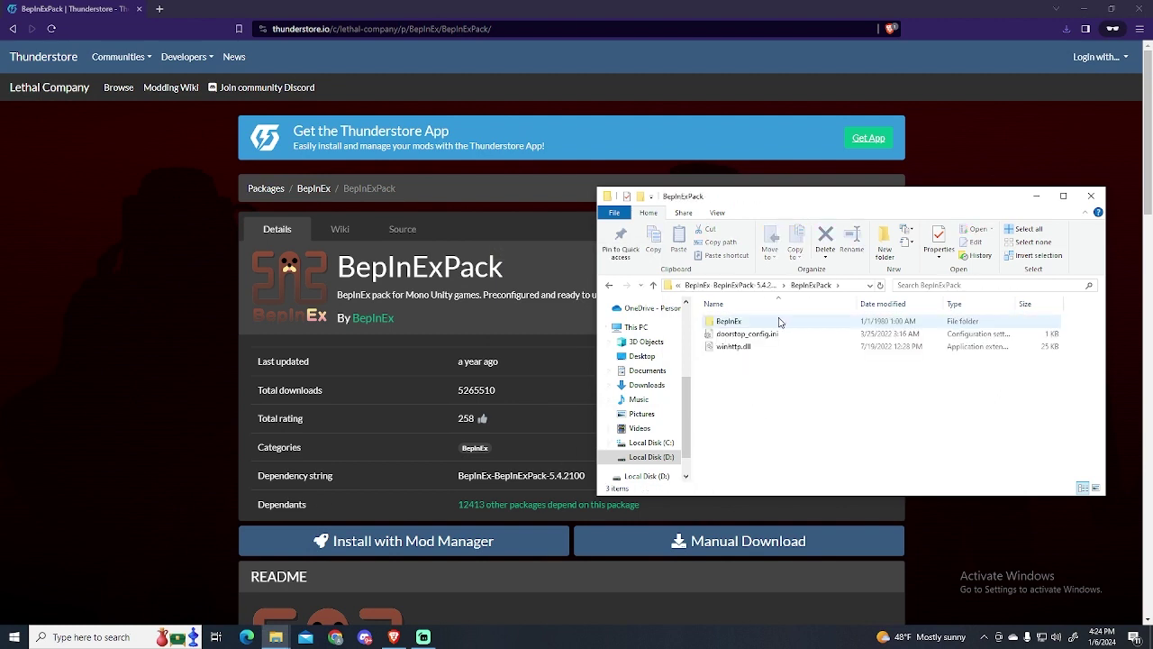
pyautogui.moveTo(775, 323); pyautogui.dragTo(736, 374)
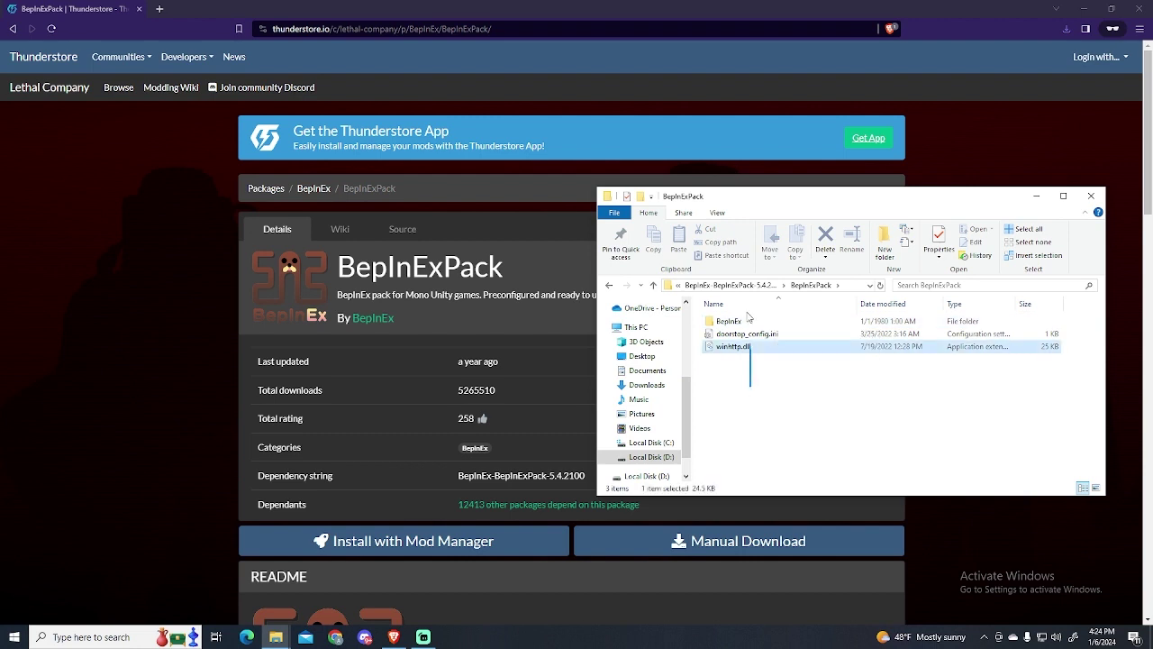
# Find Steam through Windows search and launch it.
pyautogui.click(88, 634)
pyautogui.write('steam')
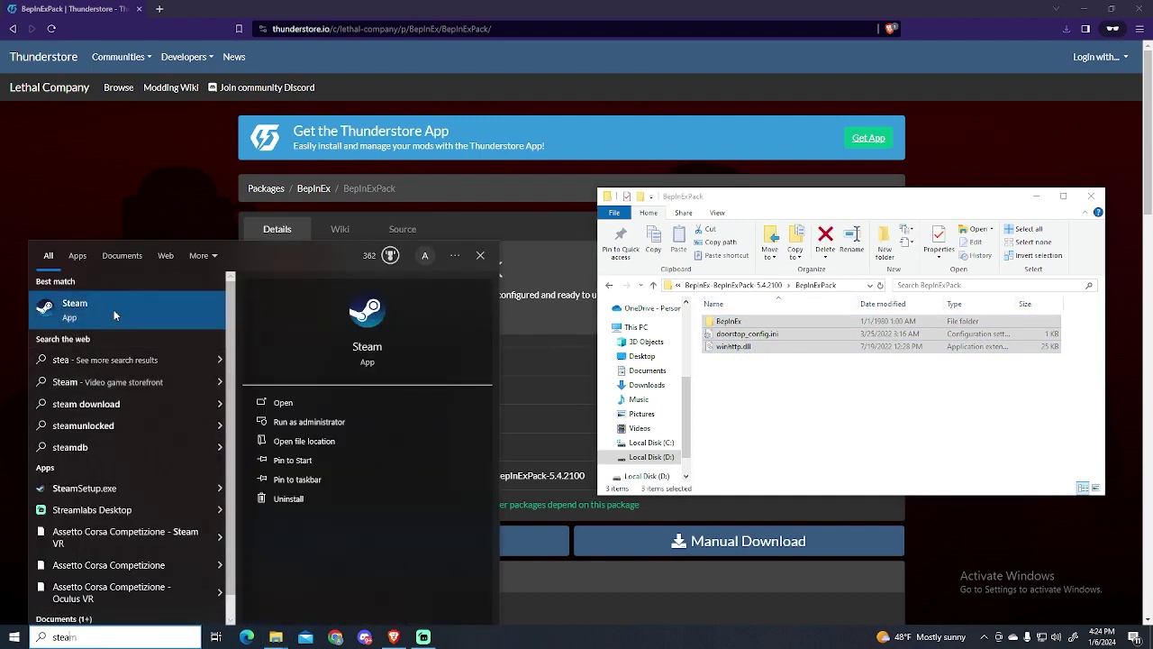
pyautogui.click(115, 315)
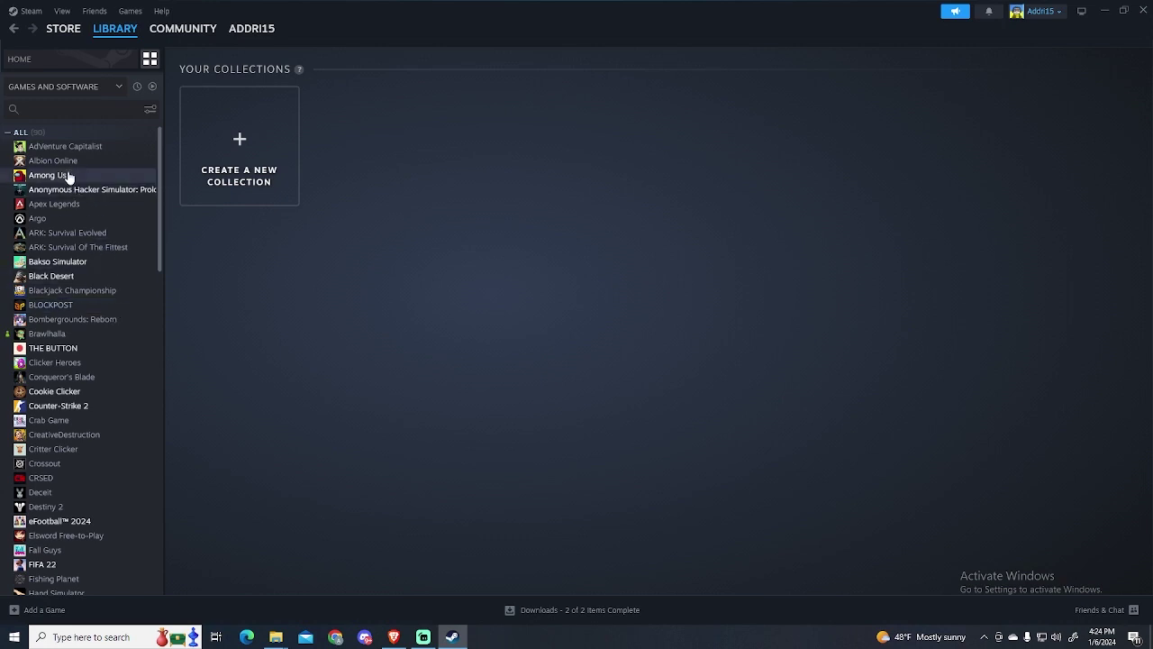
# Browse Among Us's local game files and select everything in the folder.
pyautogui.rightClick(71, 177)
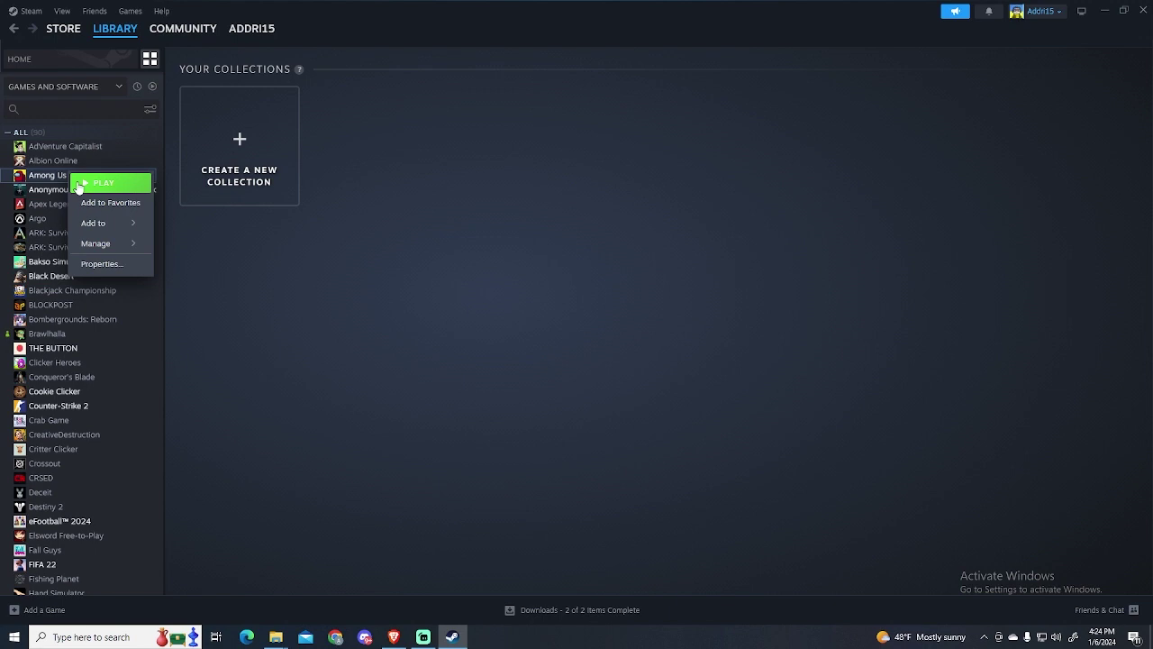
pyautogui.moveTo(99, 243)
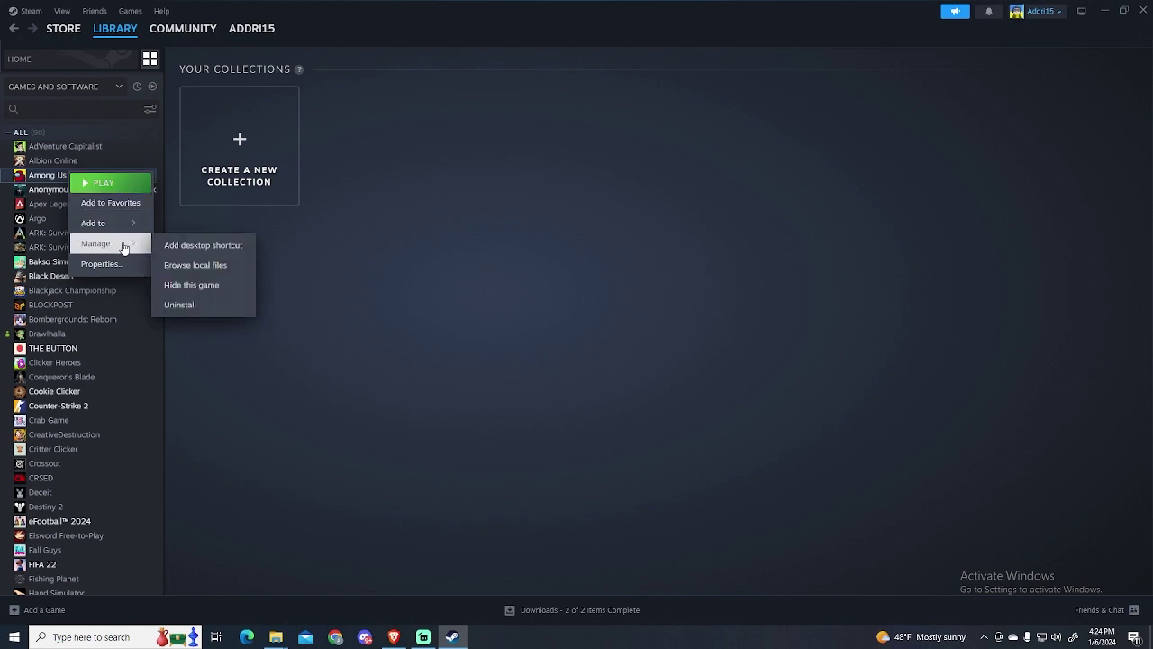
pyautogui.click(181, 265)
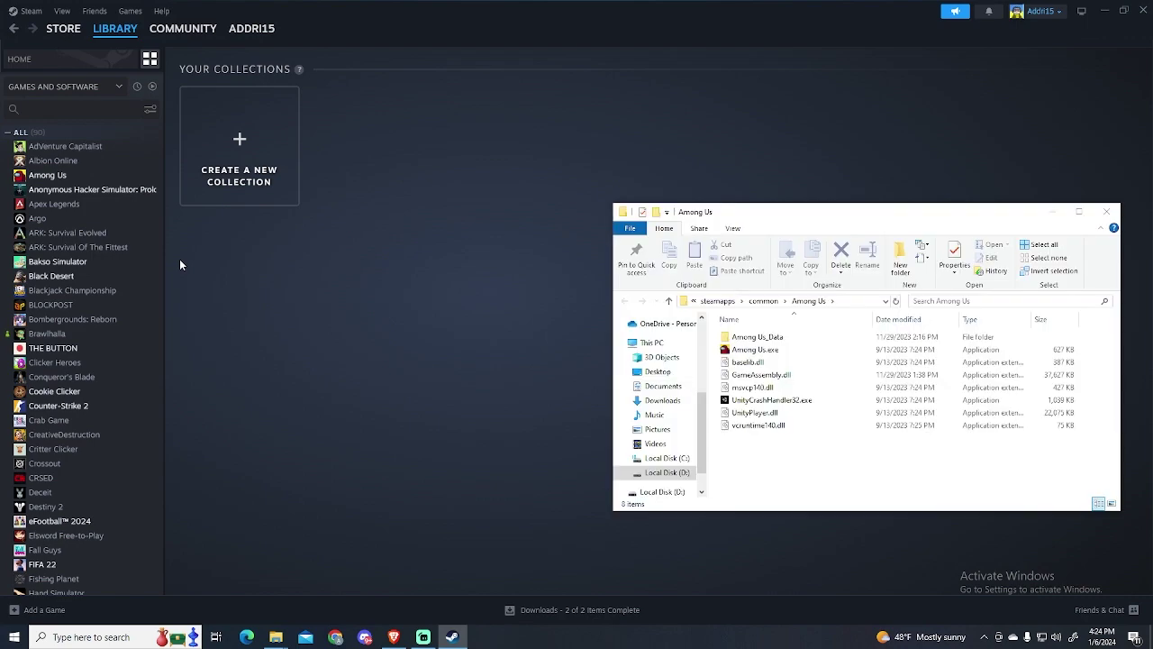
pyautogui.moveTo(856, 464); pyautogui.dragTo(793, 333)
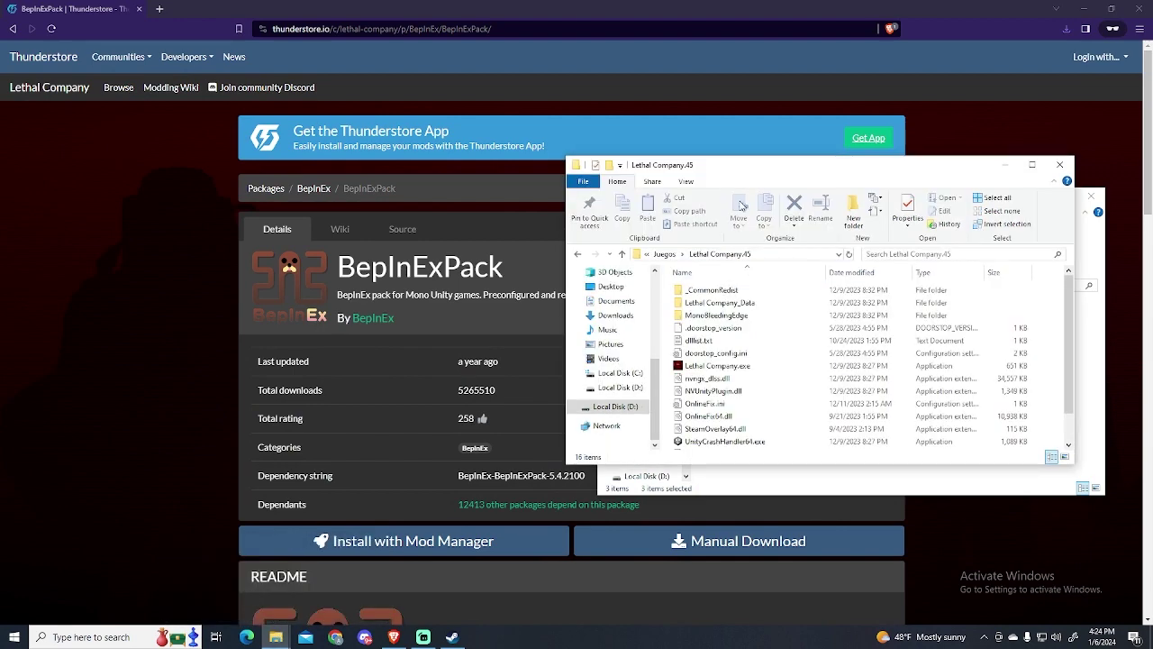
# Move BepInEx, doorstop_config.ini and winhttp.dll into Lethal Company.45, replacing same-named files.
pyautogui.moveTo(771, 164); pyautogui.dragTo(281, 209)
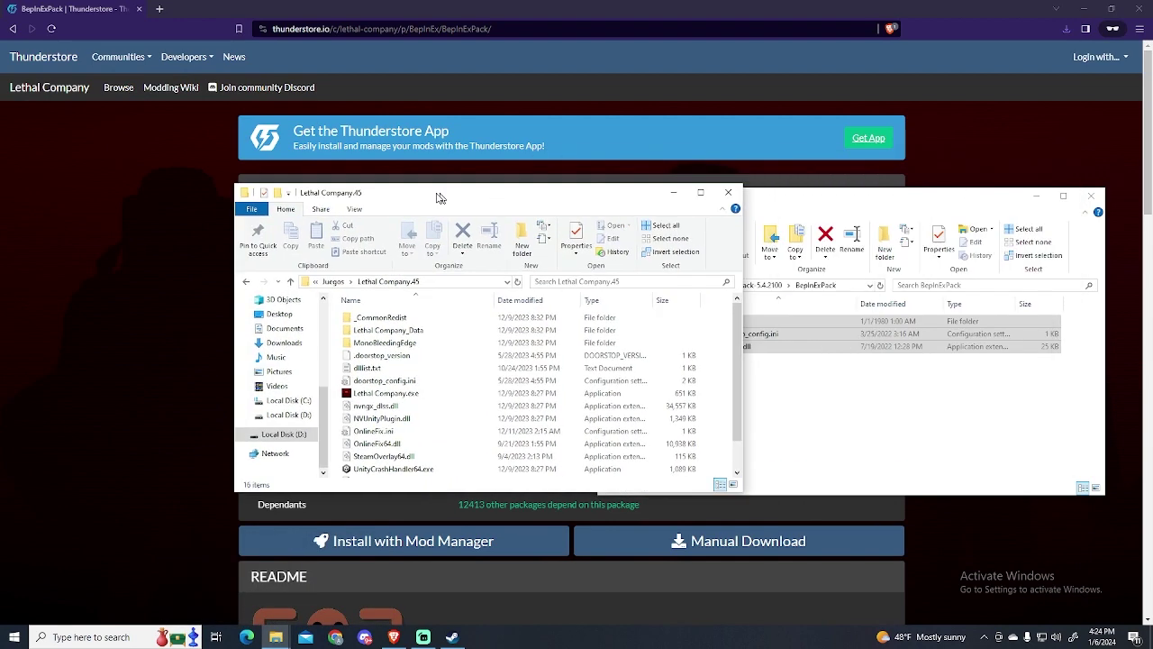
pyautogui.click(777, 325)
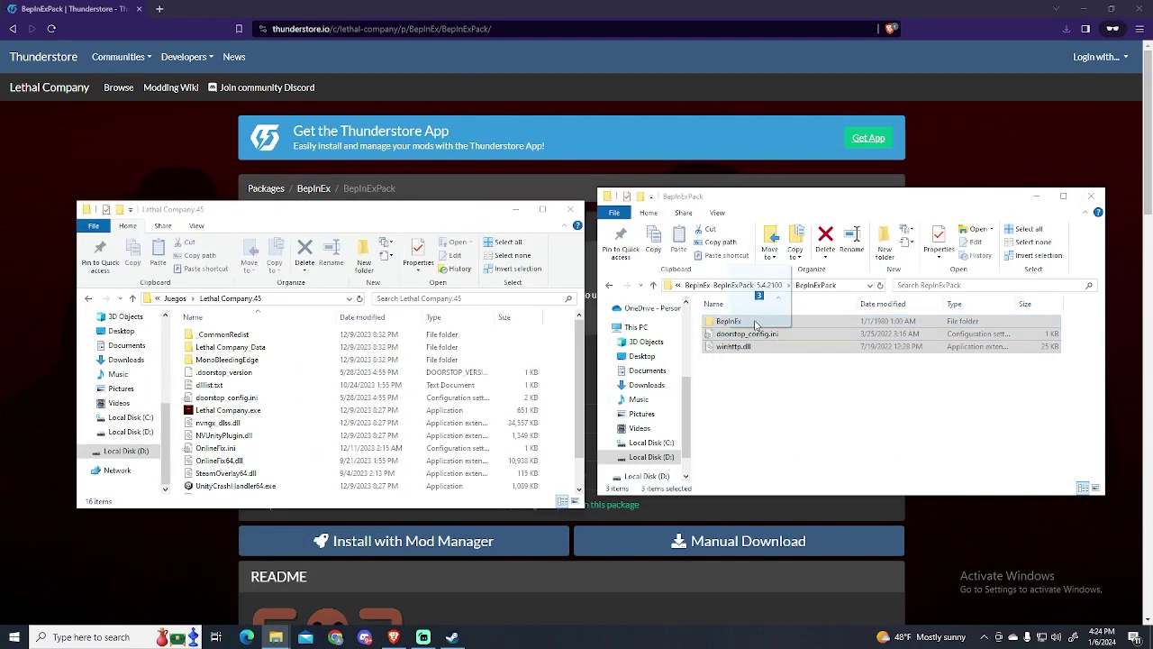
pyautogui.moveTo(776, 324); pyautogui.dragTo(540, 356)
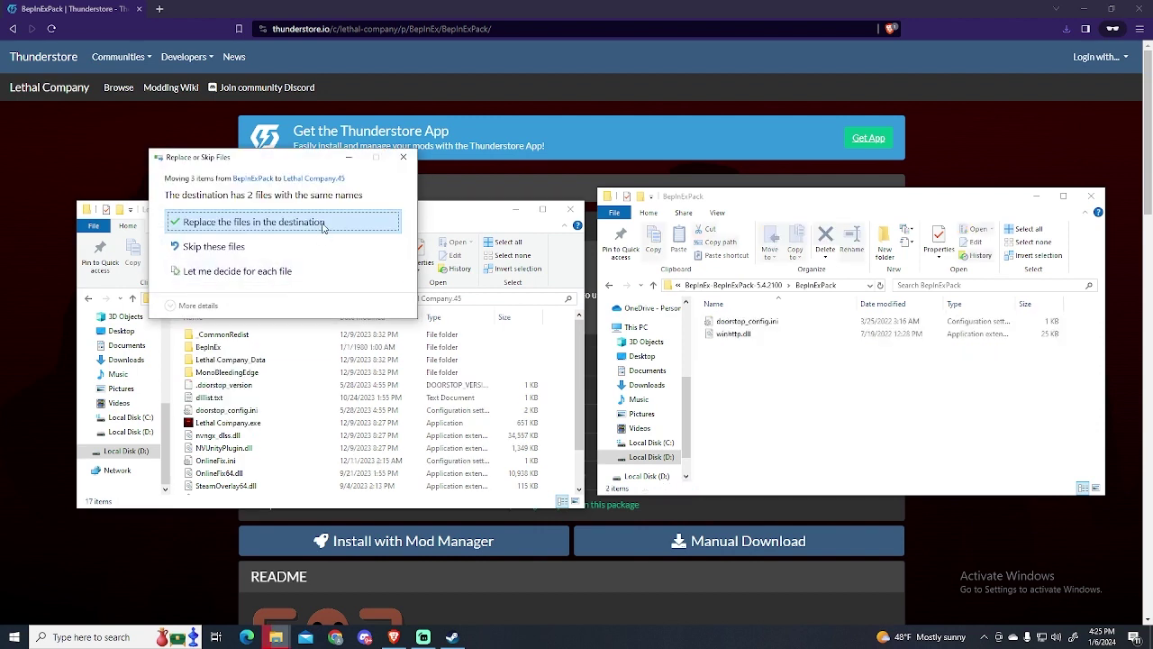
pyautogui.click(323, 227)
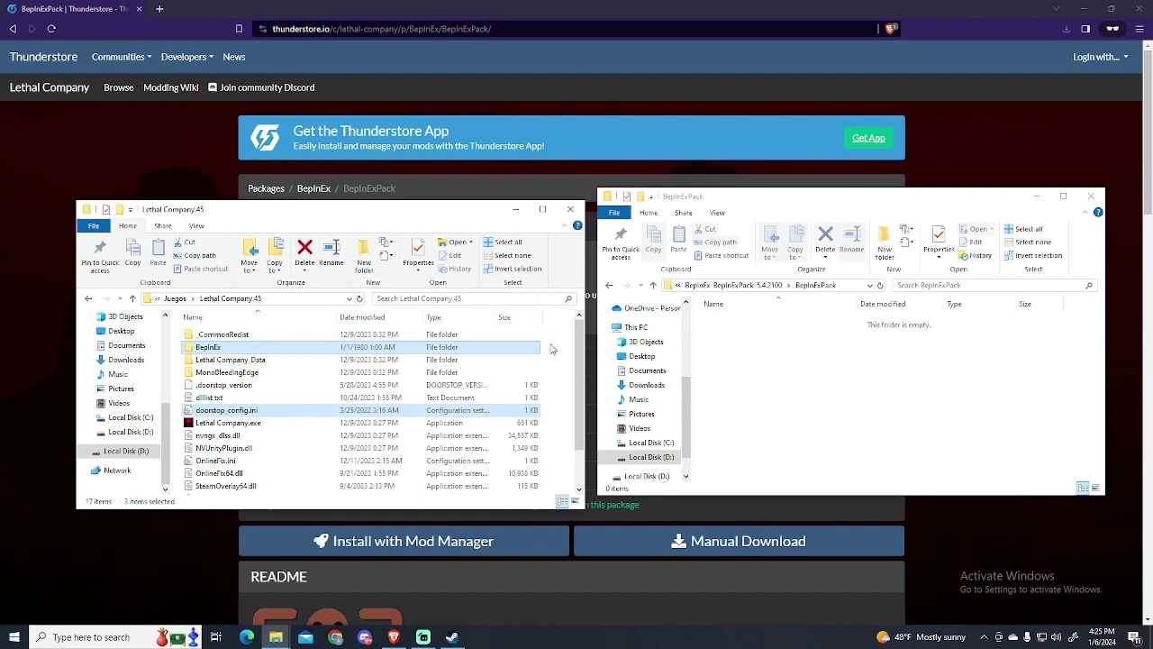
# Check the game's new BepInEx folder holds config and core, then return to Lethal Company.45.
pyautogui.click(287, 351)
pyautogui.doubleClick(282, 347)
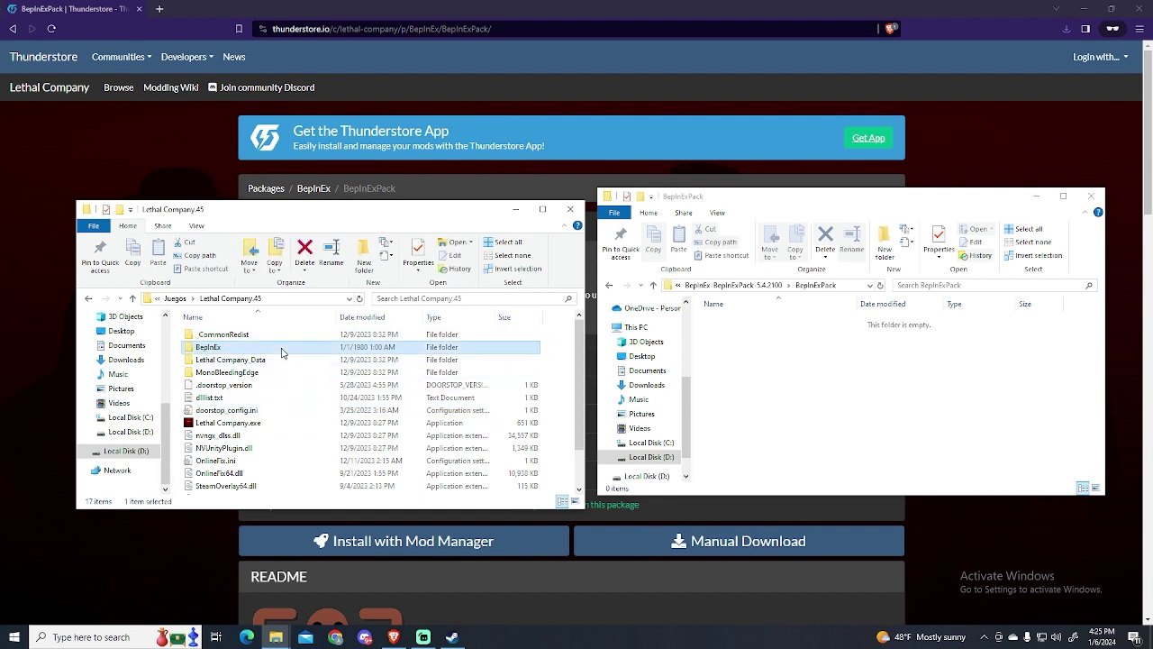
pyautogui.moveTo(258, 438); pyautogui.dragTo(288, 367)
pyautogui.click(289, 369)
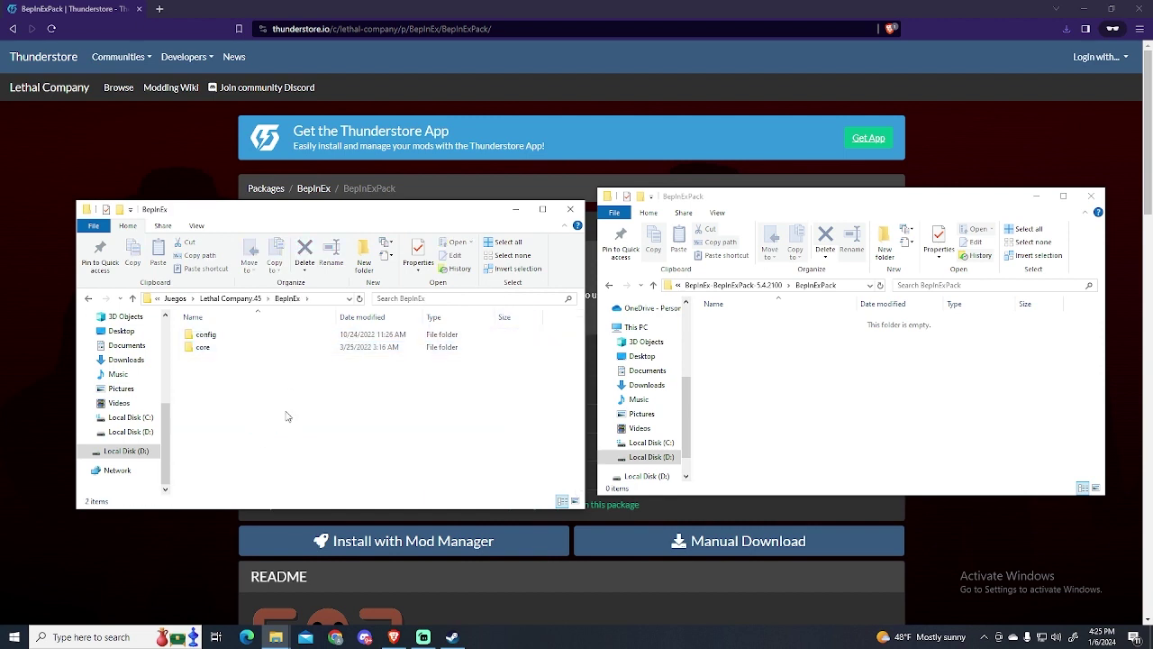
pyautogui.click(260, 297)
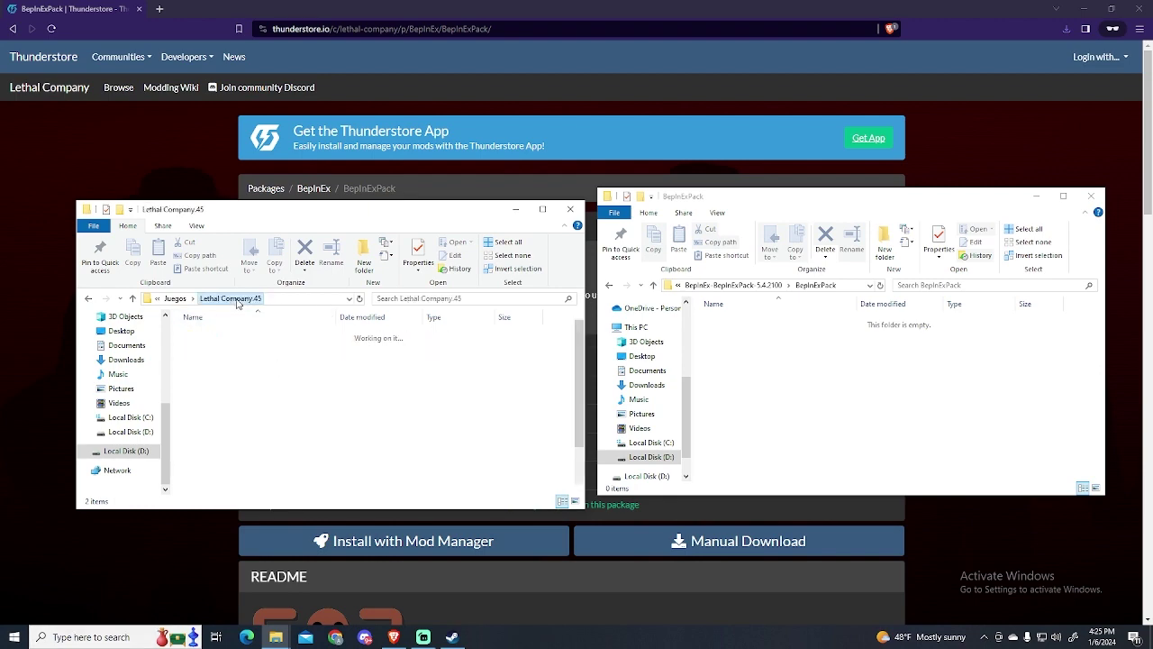
# Launch Lethal Company.exe and start the game in Online mode.
pyautogui.doubleClick(298, 424)
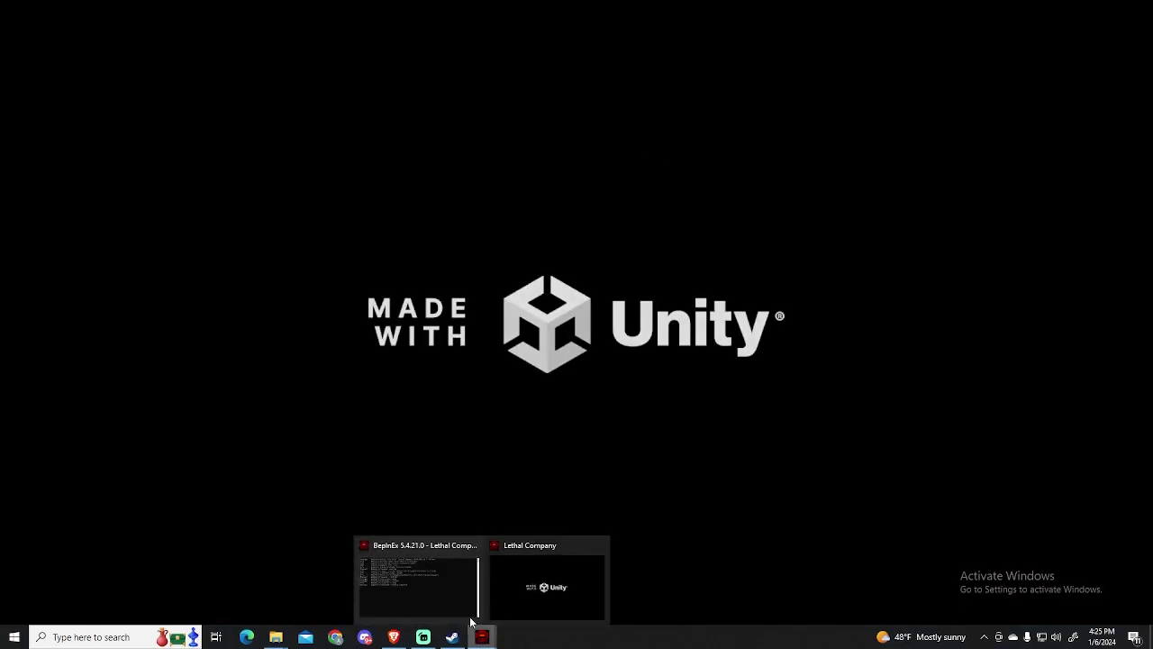
pyautogui.click(415, 581)
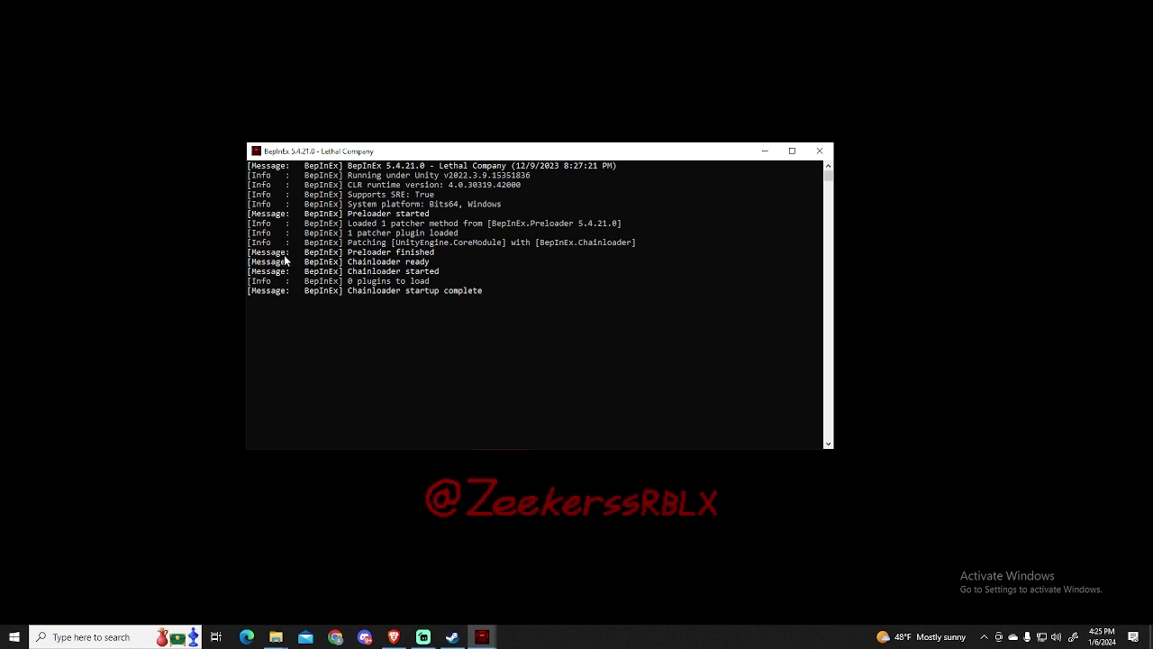
pyautogui.click(252, 547)
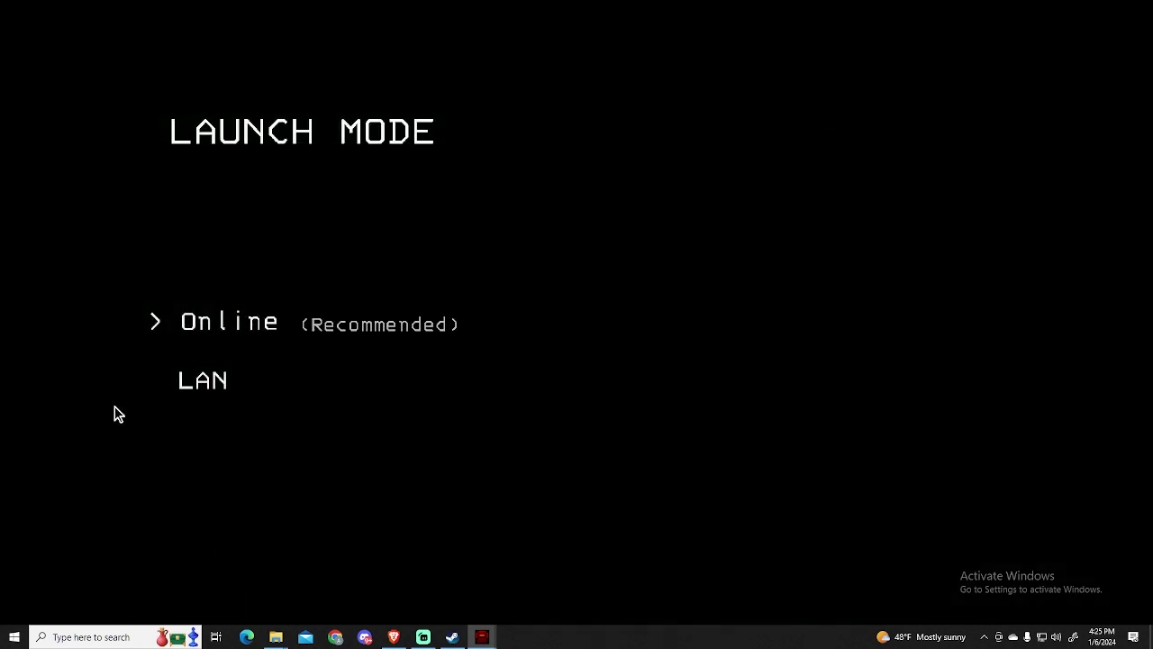
pyautogui.click(246, 336)
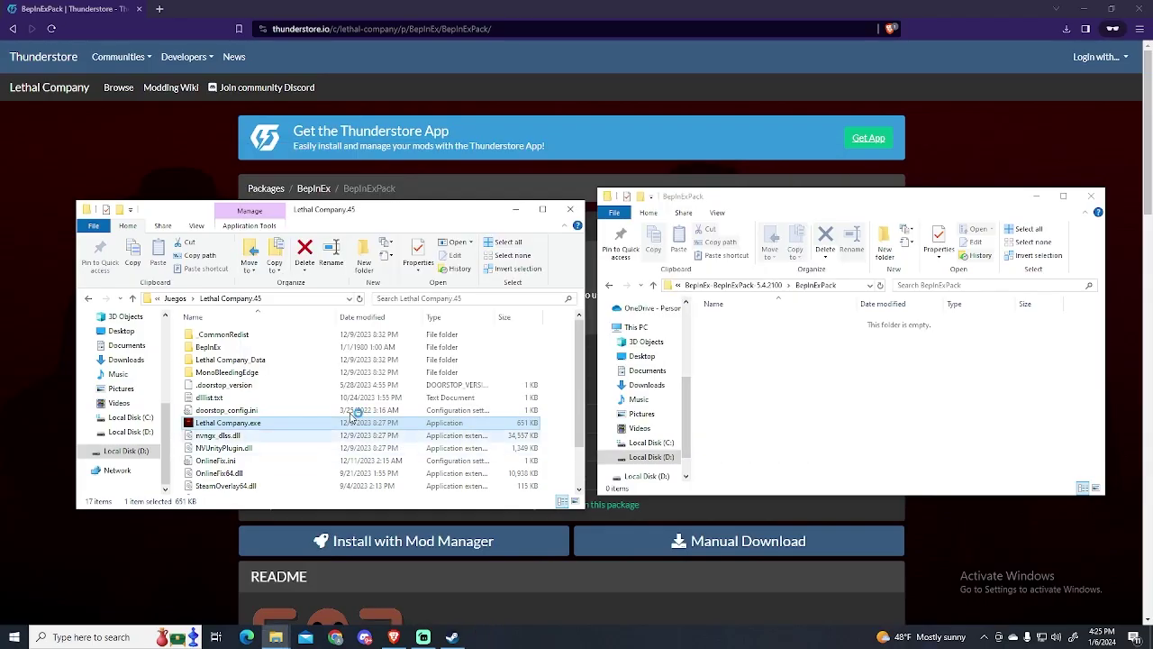
# Confirm the game's BepInEx folder now has six items, including an empty plugins folder.
pyautogui.click(253, 350)
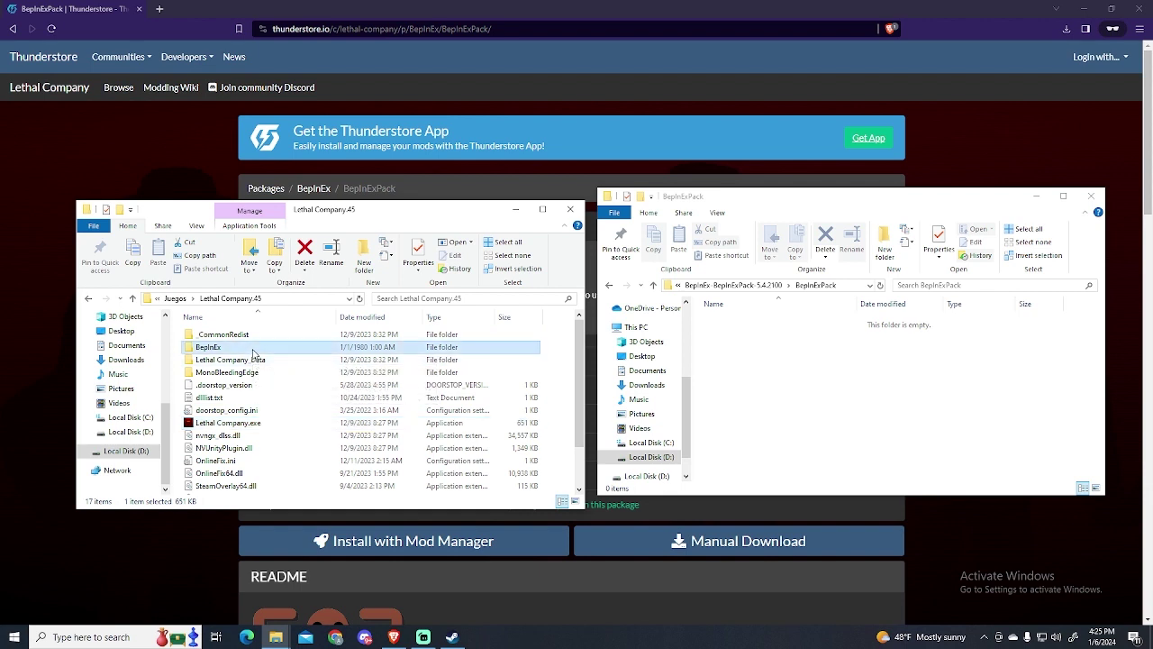
pyautogui.doubleClick(253, 354)
pyautogui.moveTo(244, 450); pyautogui.dragTo(249, 329)
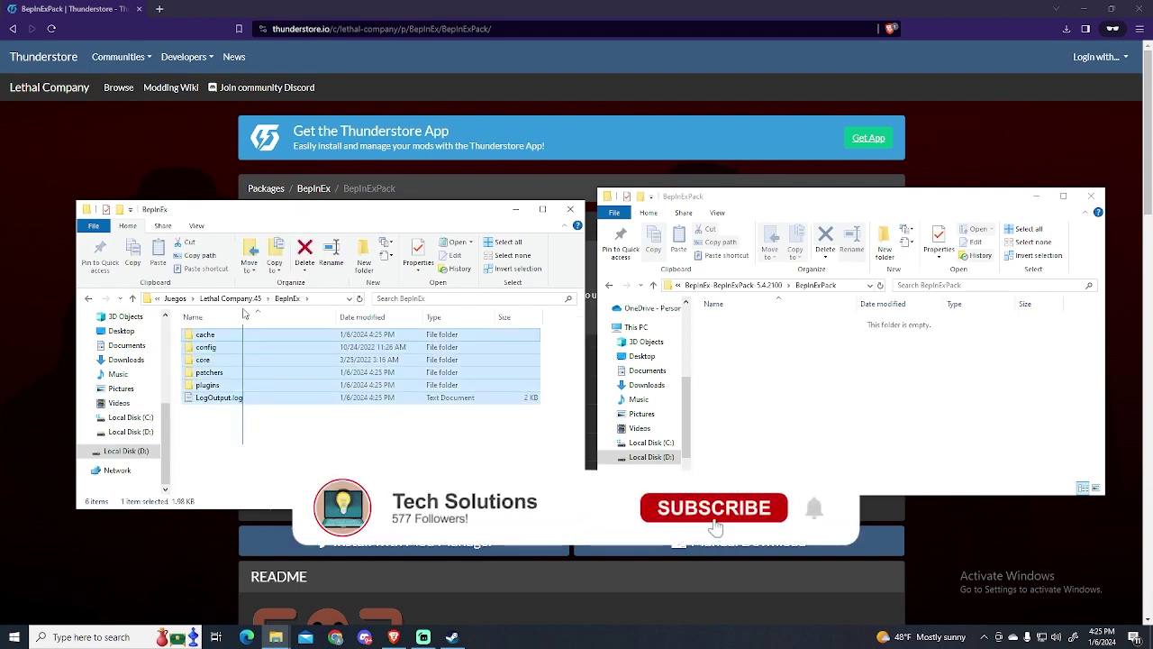
pyautogui.click(245, 387)
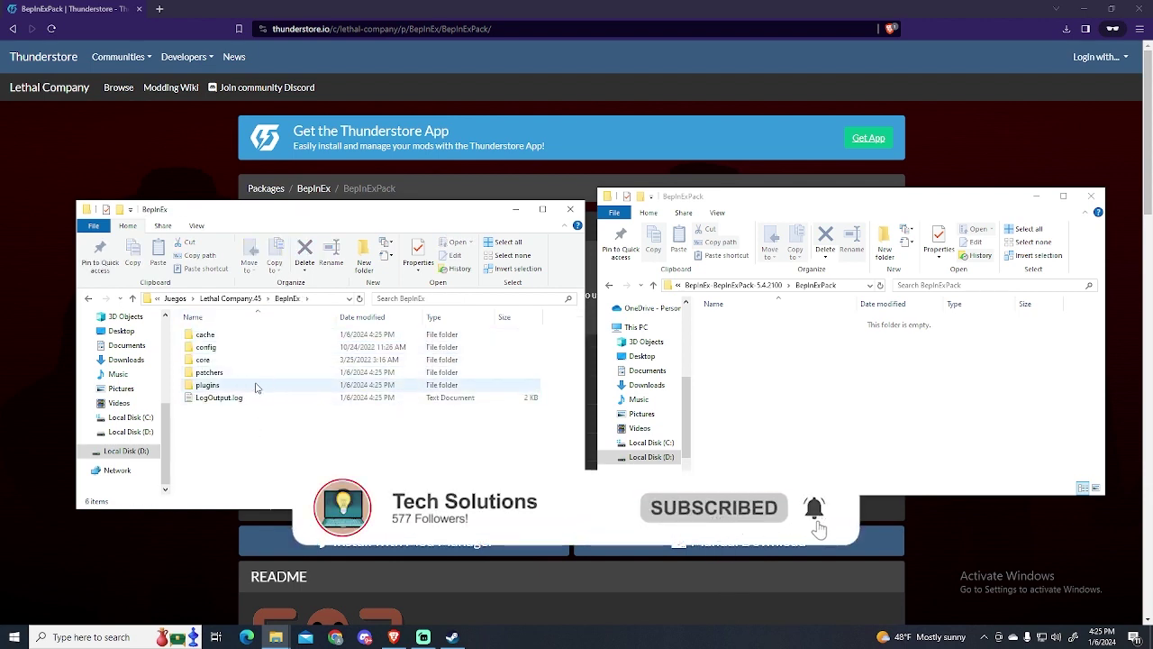
pyautogui.doubleClick(256, 386)
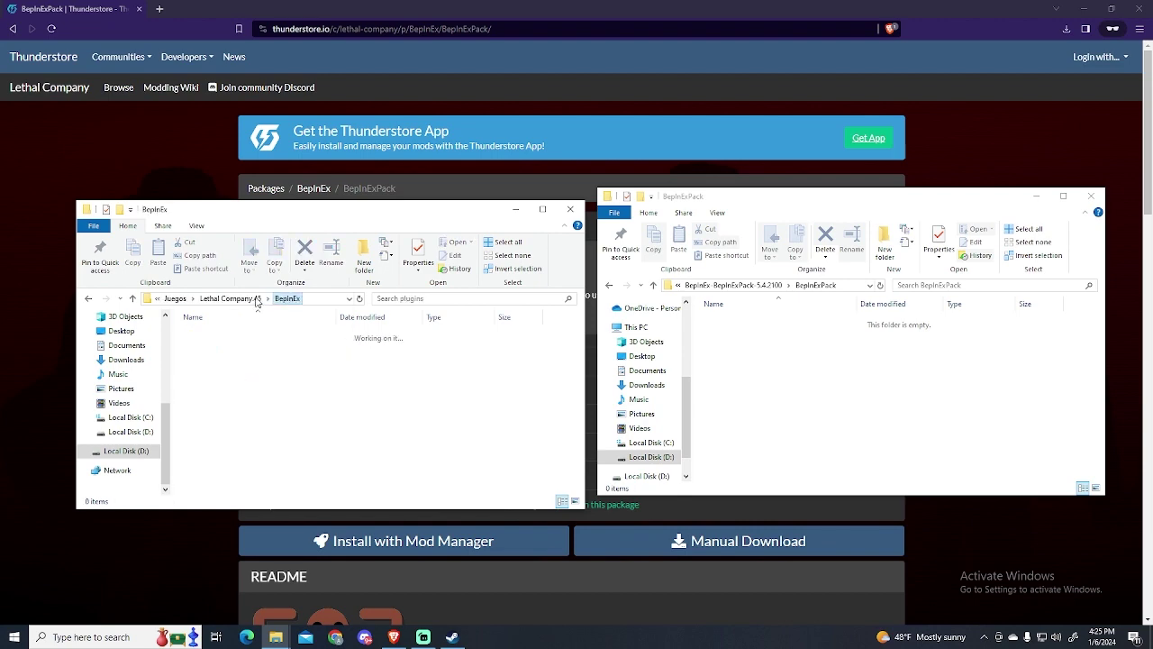
pyautogui.click(1100, 219)
pyautogui.click(1091, 196)
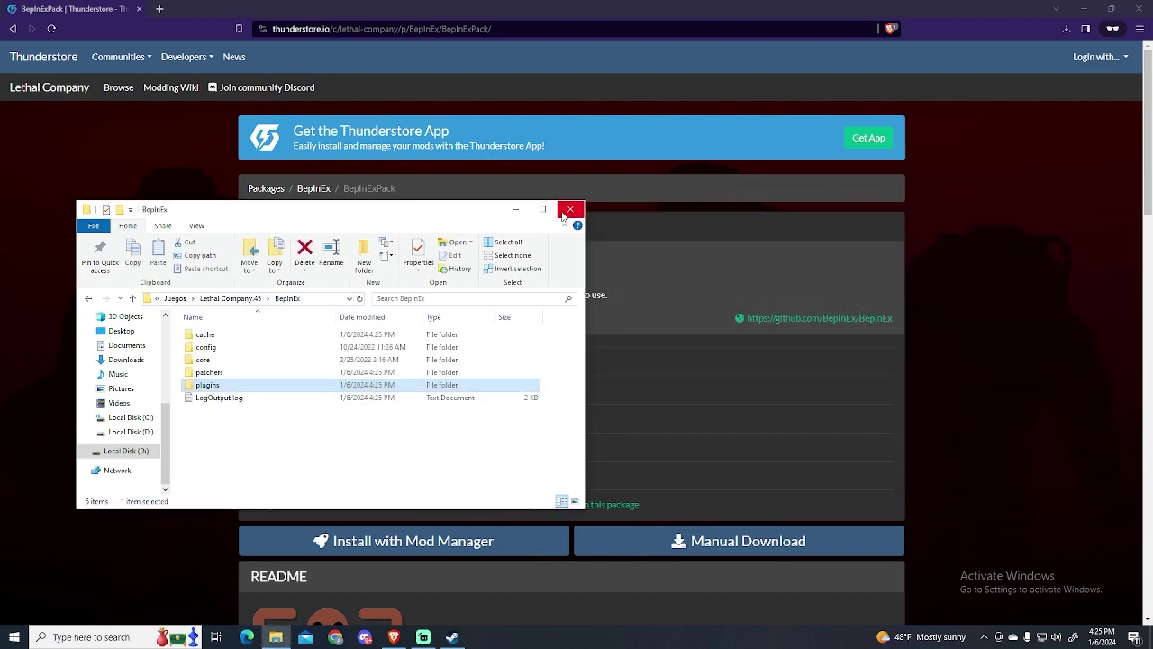
# Close the game folder window and browse Lethal Company mods sorted by top rated.
pyautogui.click(570, 209)
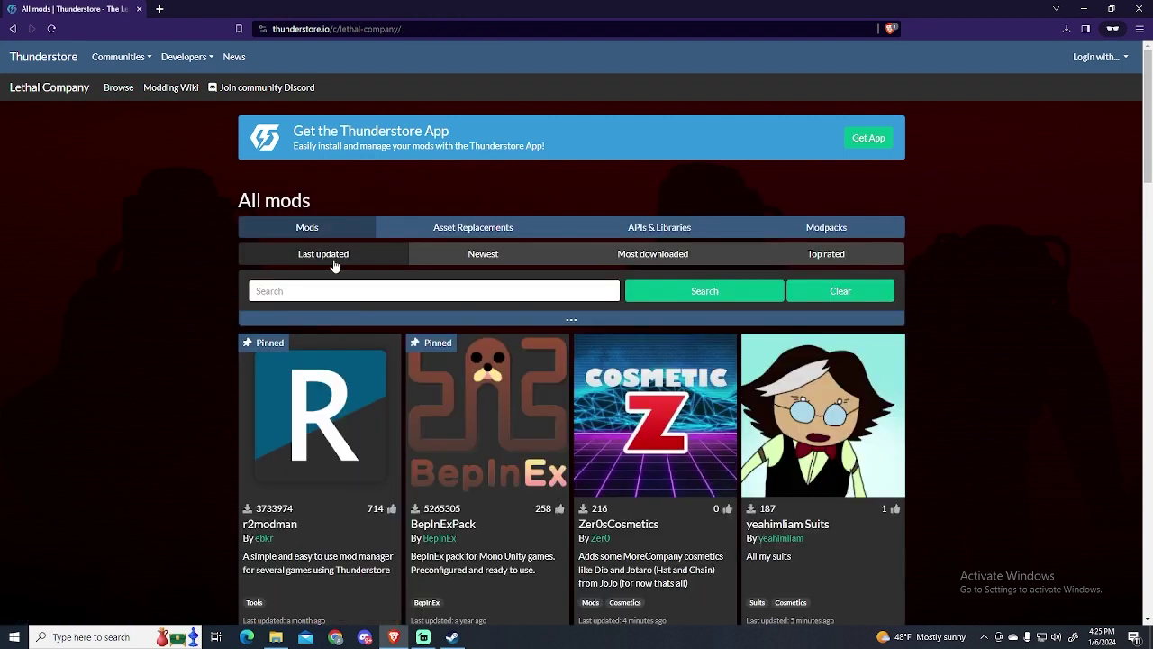
pyautogui.click(802, 256)
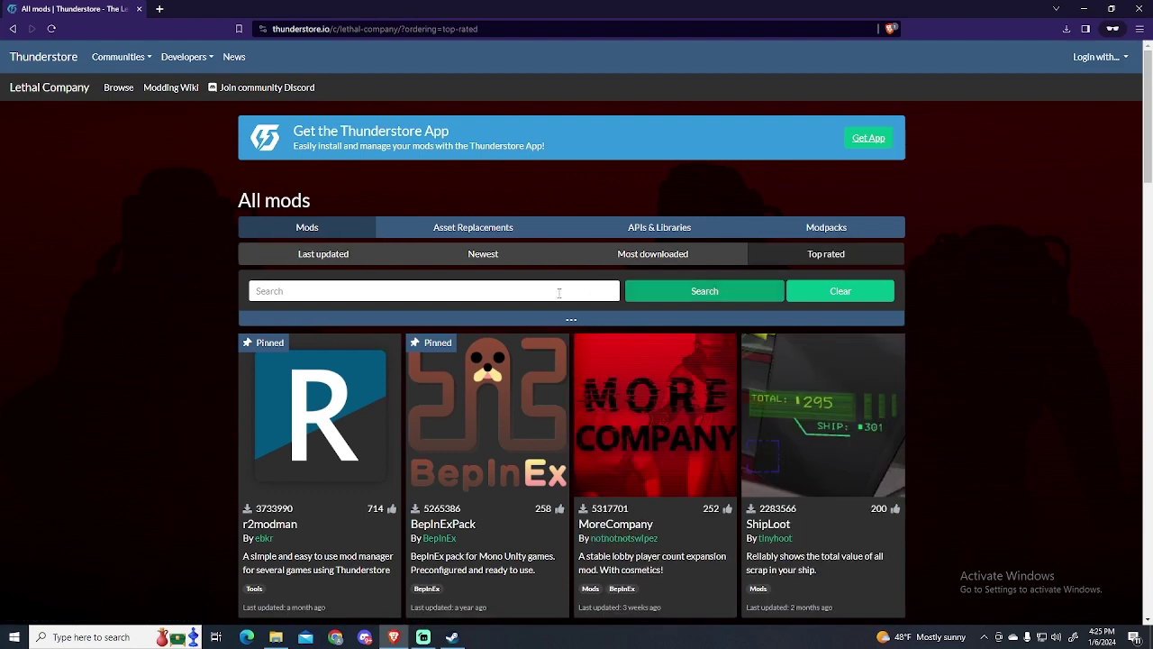
pyautogui.scroll(-2, 85, 329)
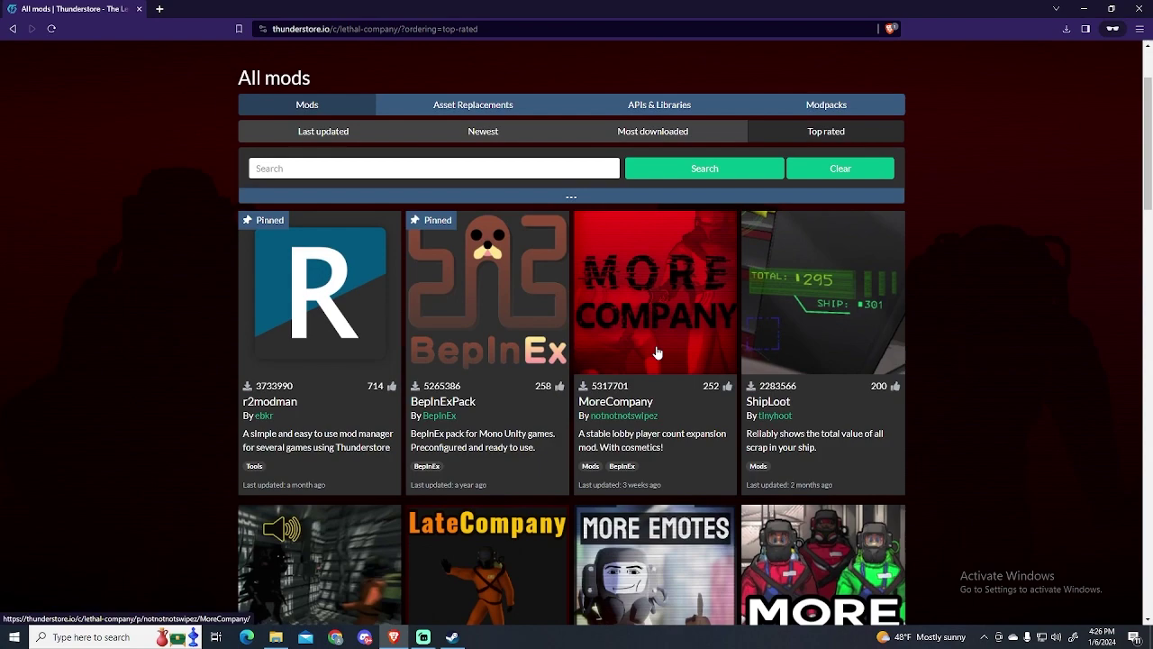
pyautogui.scroll(-1, 658, 355)
pyautogui.scroll(2, 720, 361)
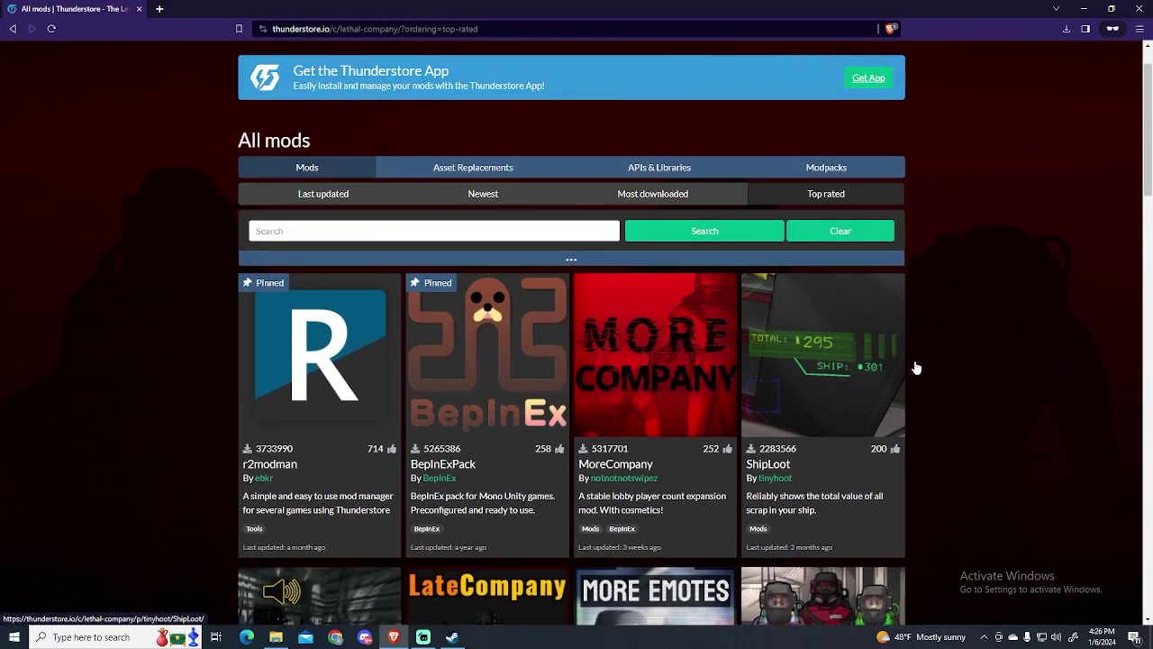
pyautogui.scroll(-3, 964, 385)
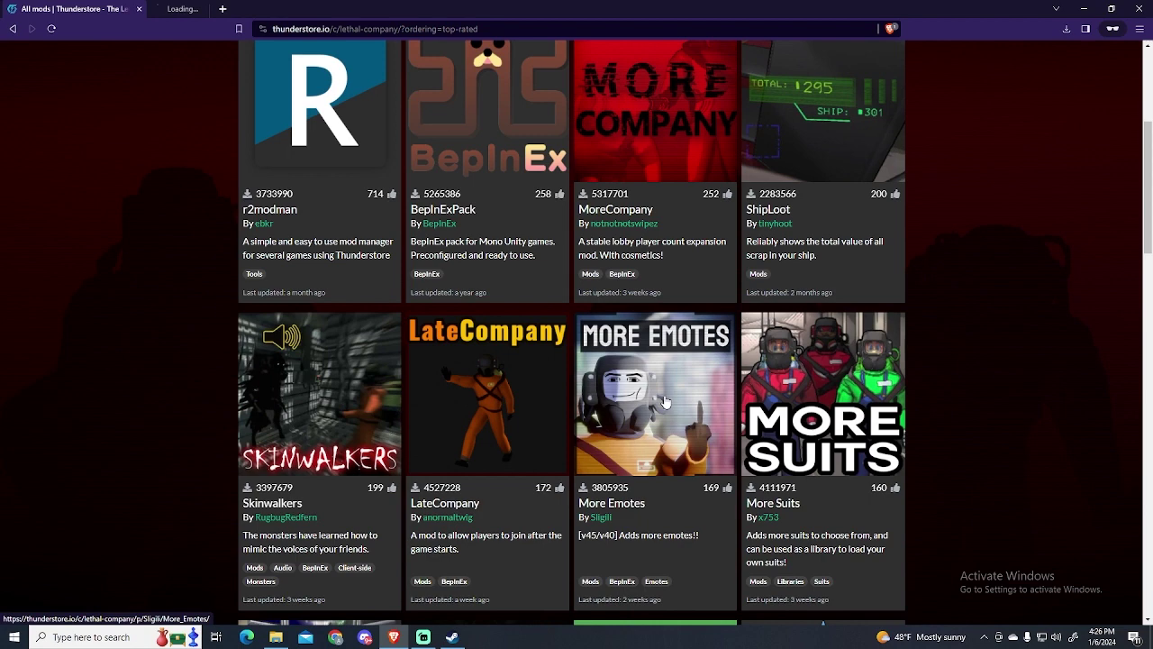
# Download the More Emotes zip manually and save it to Descargas.
pyautogui.click(203, 8)
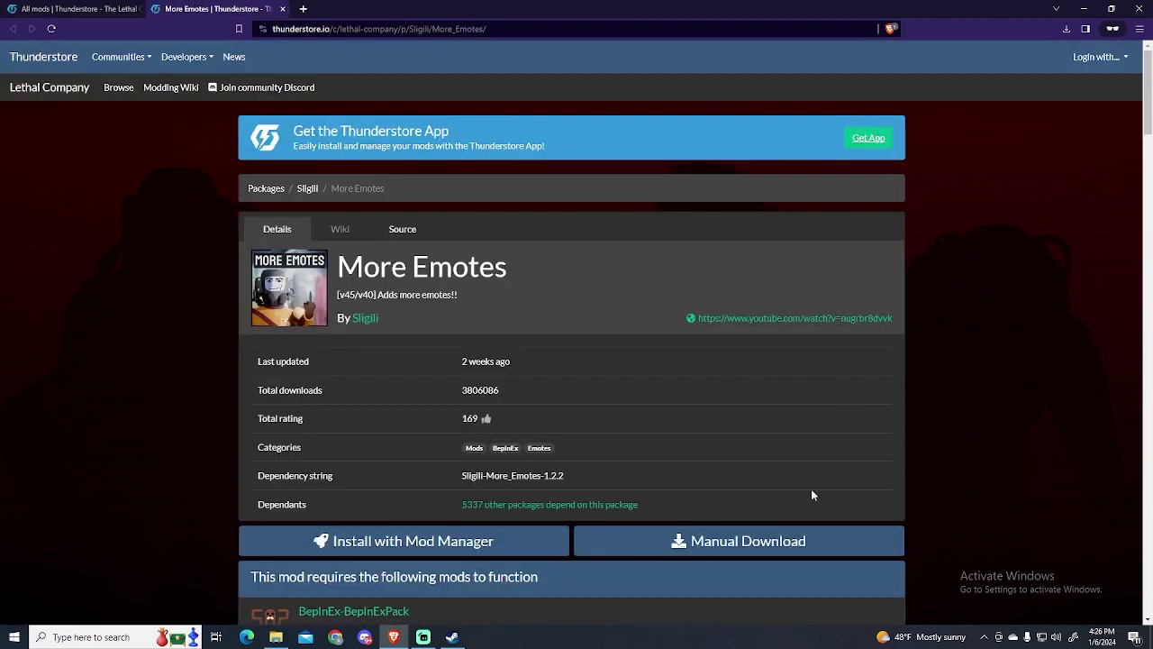
pyautogui.click(747, 541)
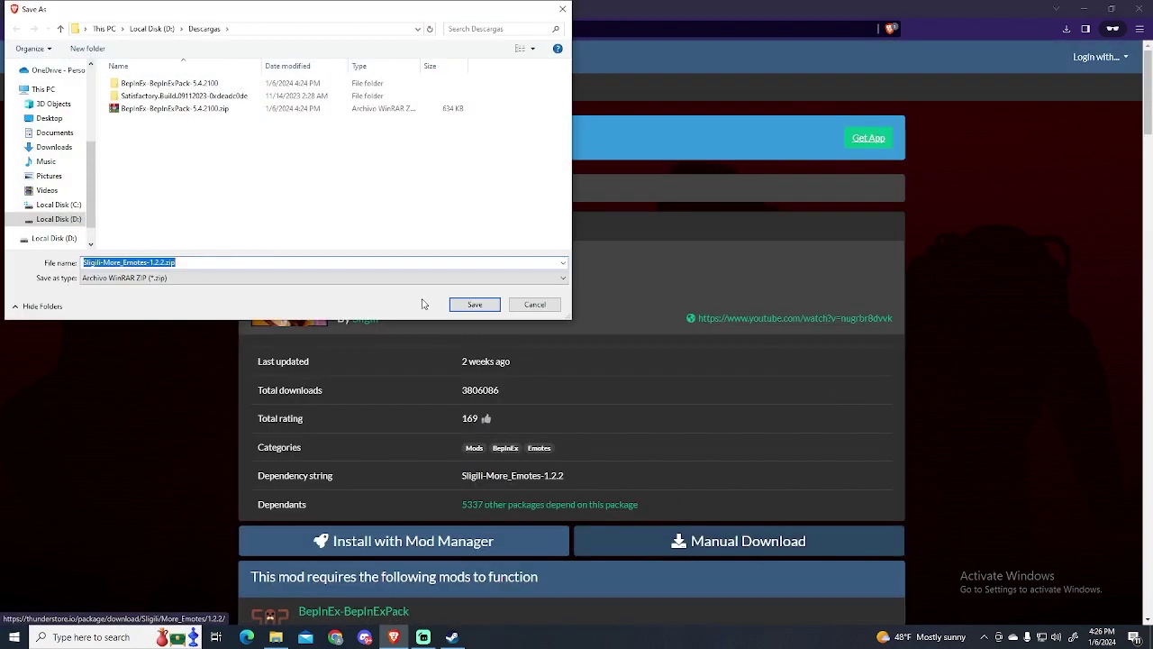
pyautogui.click(474, 305)
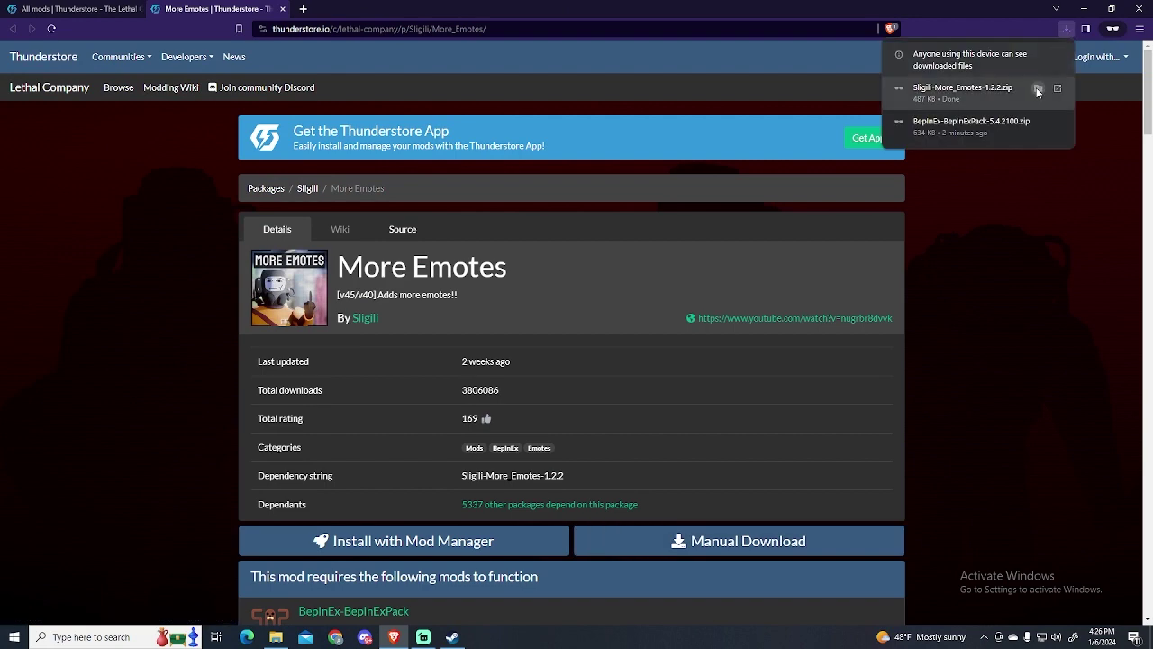
# Extract the More Emotes zip and select MoreEmotes and MoreEmotes1.2.2.dll in its BepInEx plugins folder.
pyautogui.rightClick(315, 401)
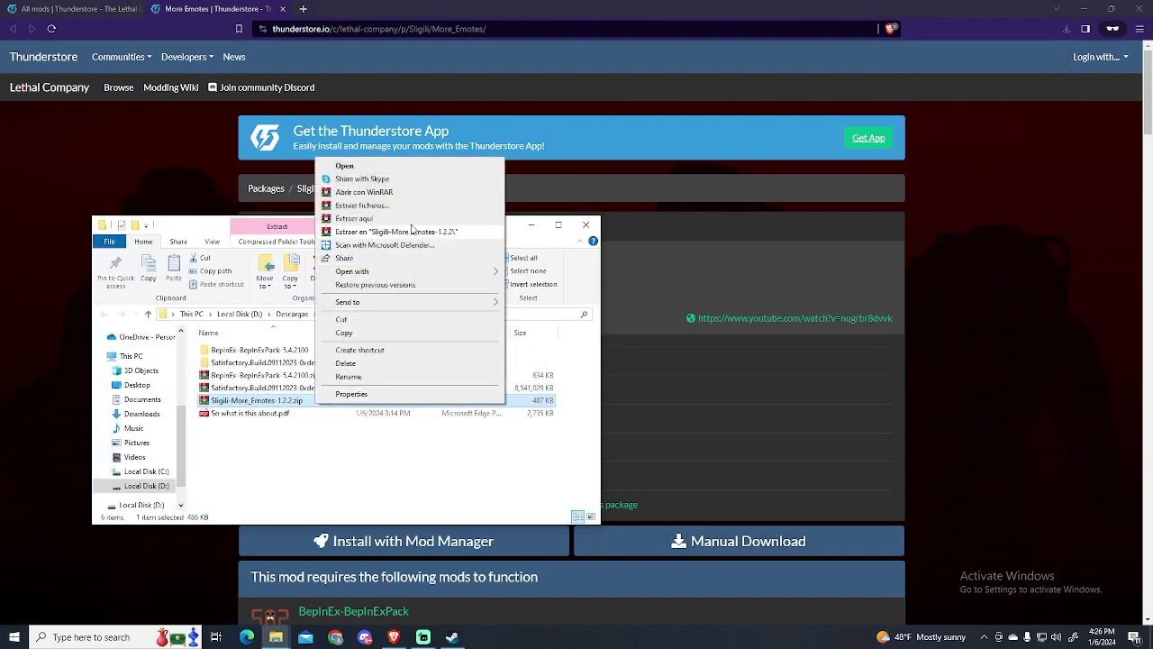
pyautogui.click(410, 232)
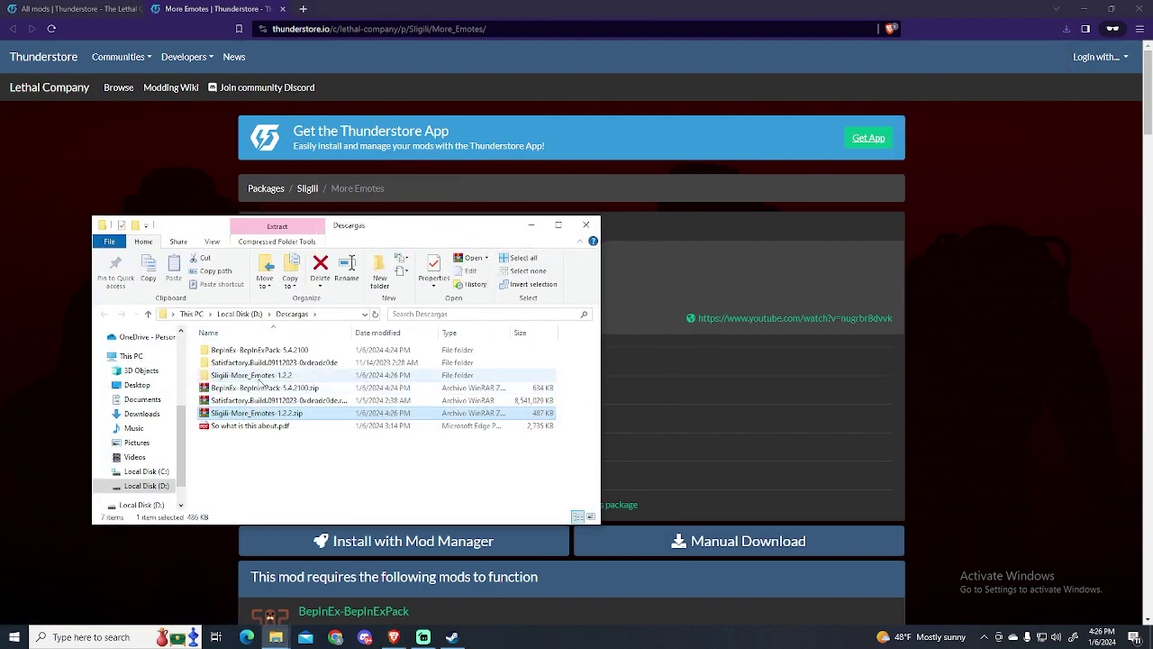
pyautogui.doubleClick(261, 376)
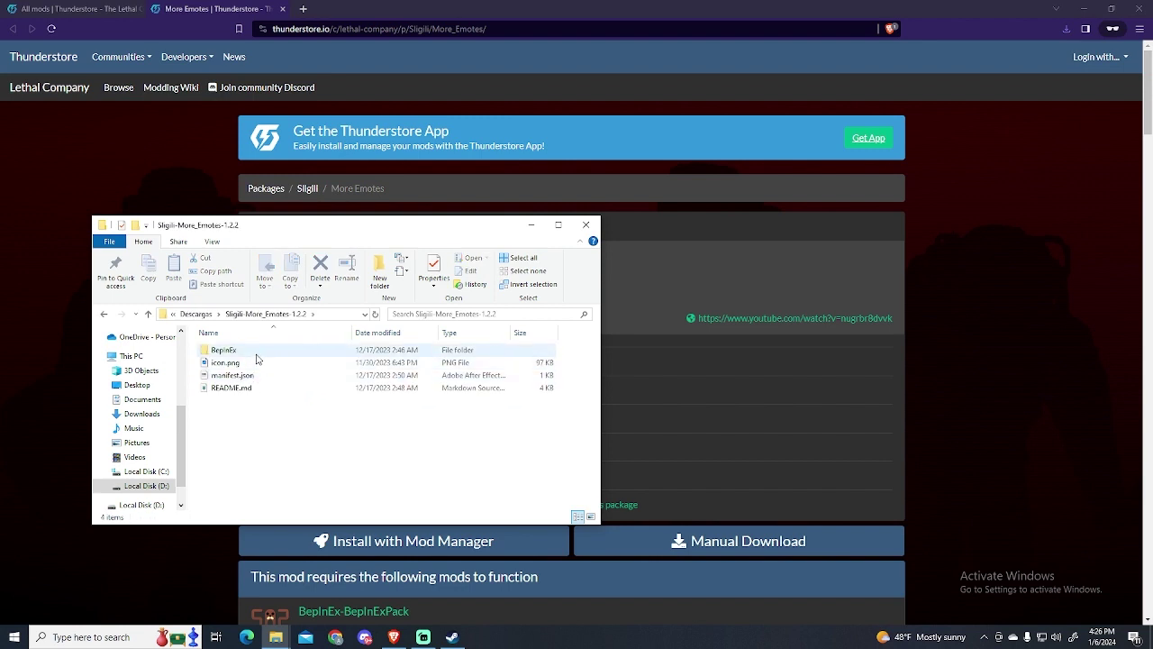
pyautogui.doubleClick(256, 352)
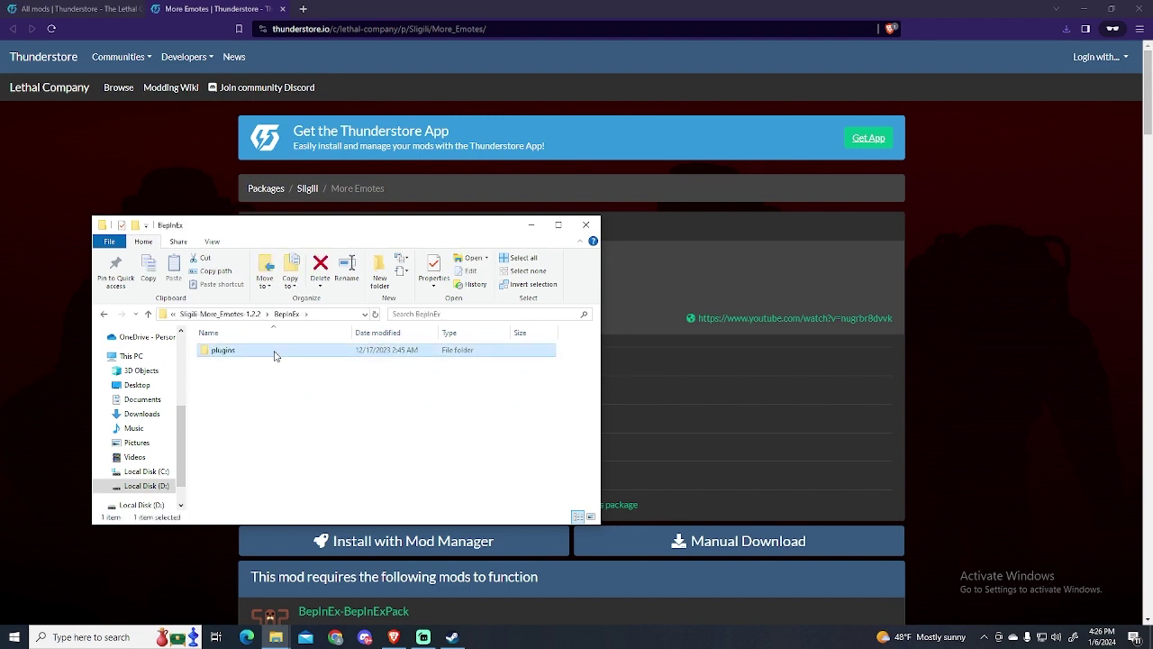
pyautogui.doubleClick(276, 353)
pyautogui.moveTo(254, 394); pyautogui.dragTo(254, 348)
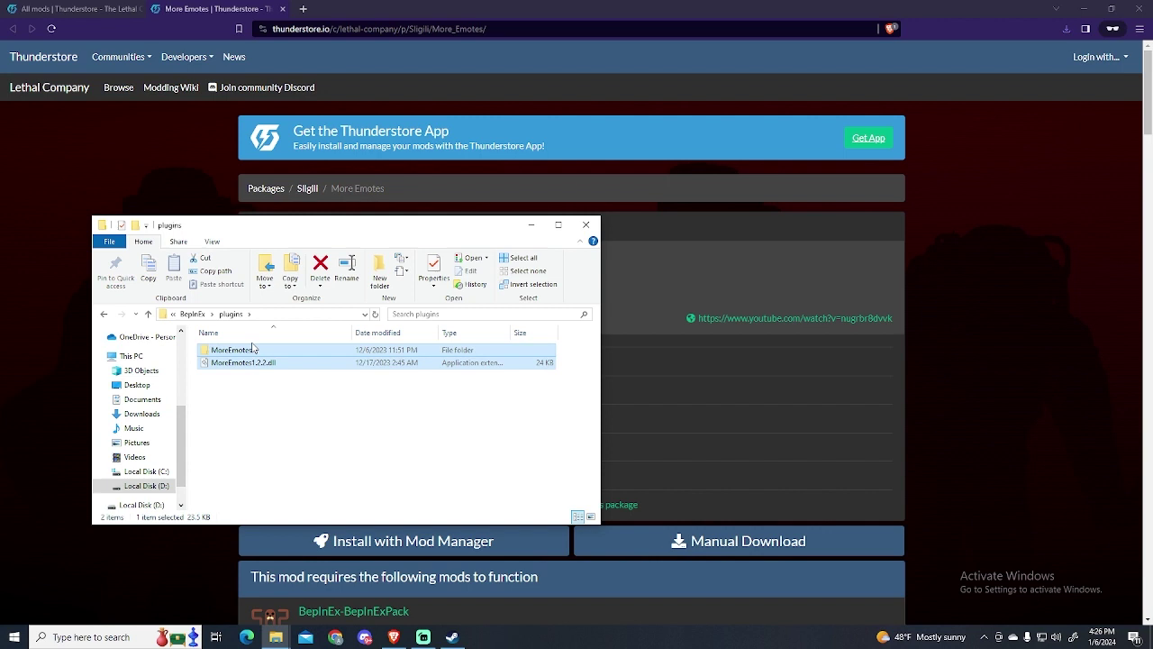
pyautogui.doubleClick(265, 353)
pyautogui.click(229, 315)
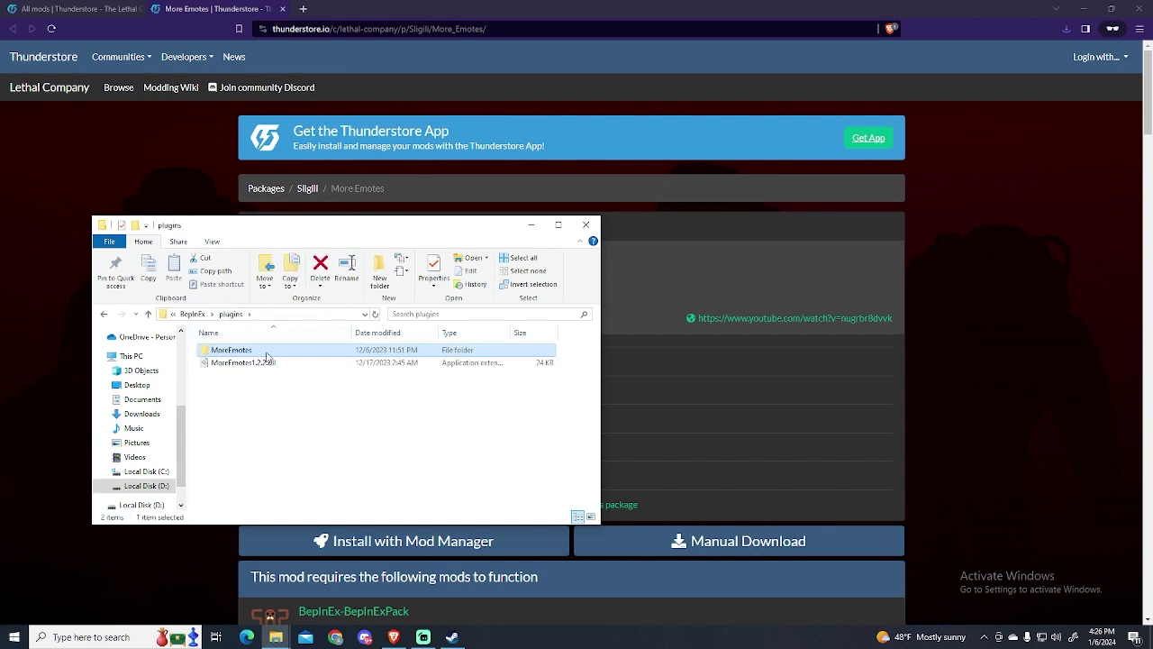
pyautogui.moveTo(298, 399); pyautogui.dragTo(284, 348)
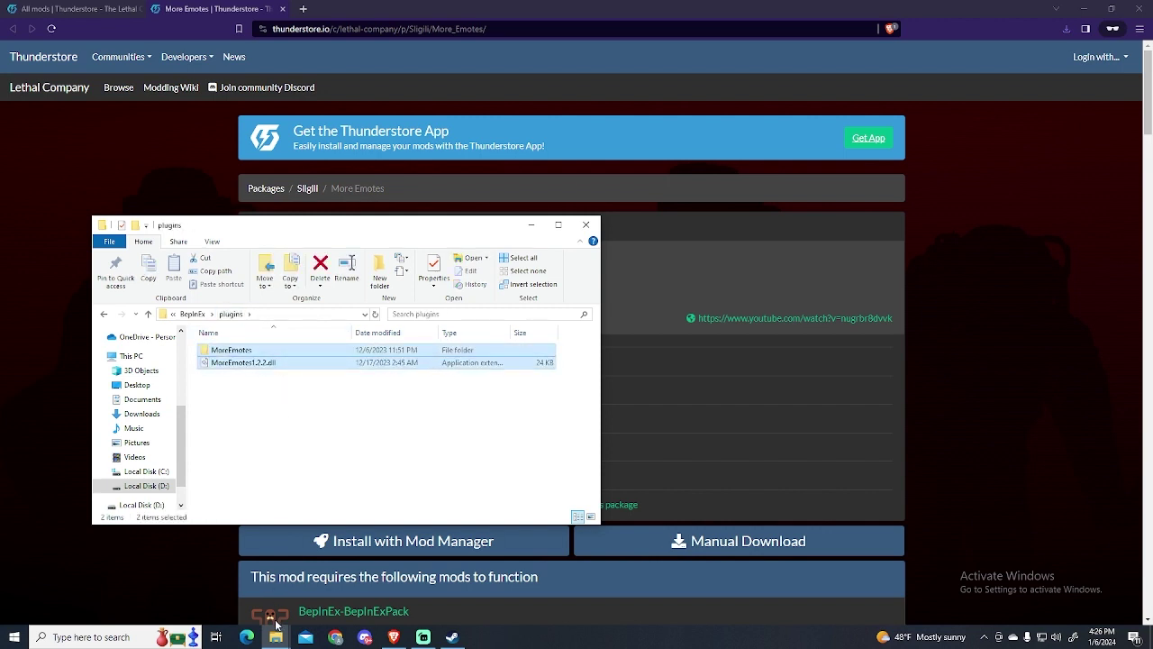
# Move both MoreEmotes items into the game's BepInEx plugins folder, then go up to Lethal Company.45.
pyautogui.moveTo(276, 635)
pyautogui.click(252, 581)
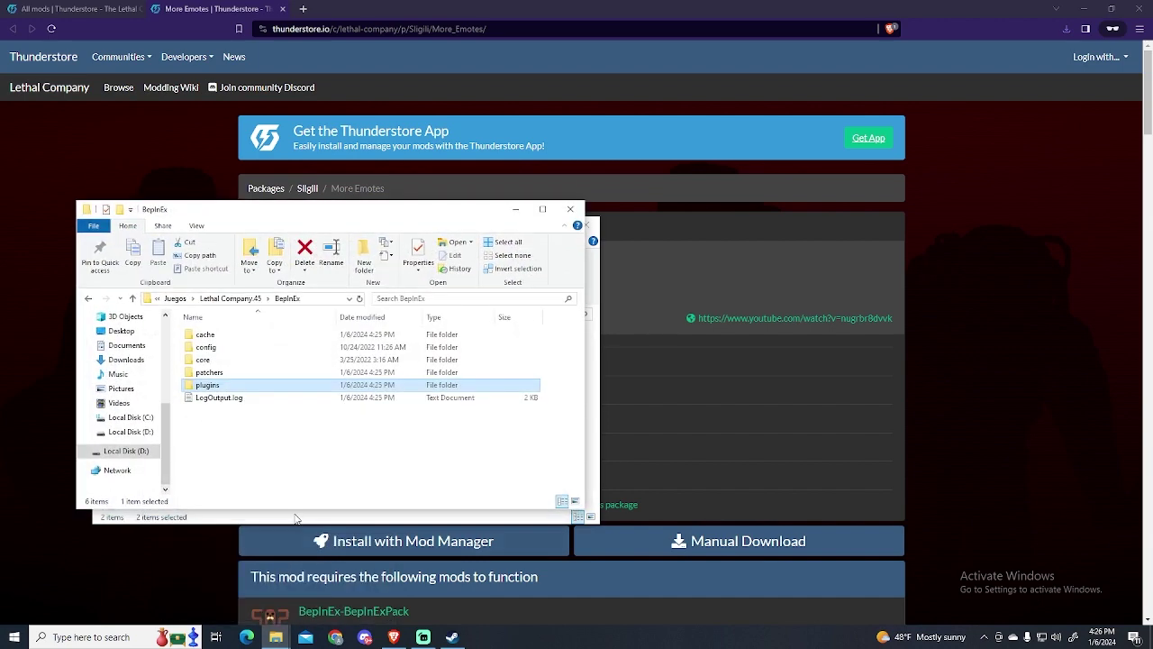
pyautogui.moveTo(361, 209); pyautogui.dragTo(706, 207)
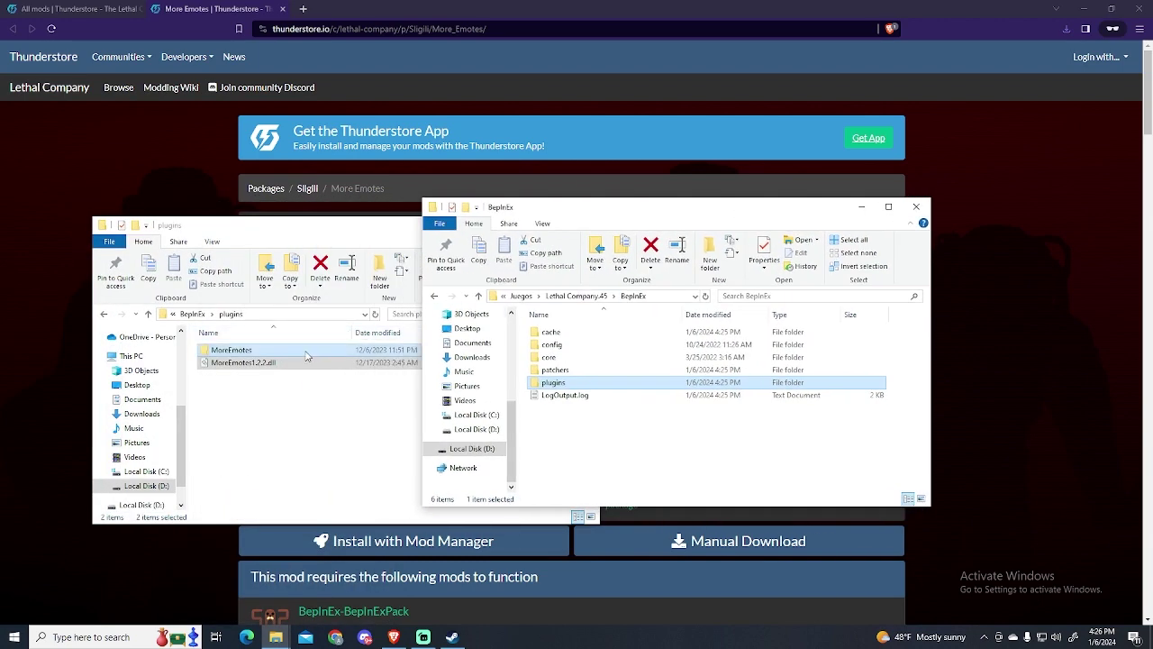
pyautogui.doubleClick(571, 386)
pyautogui.moveTo(270, 353); pyautogui.dragTo(619, 361)
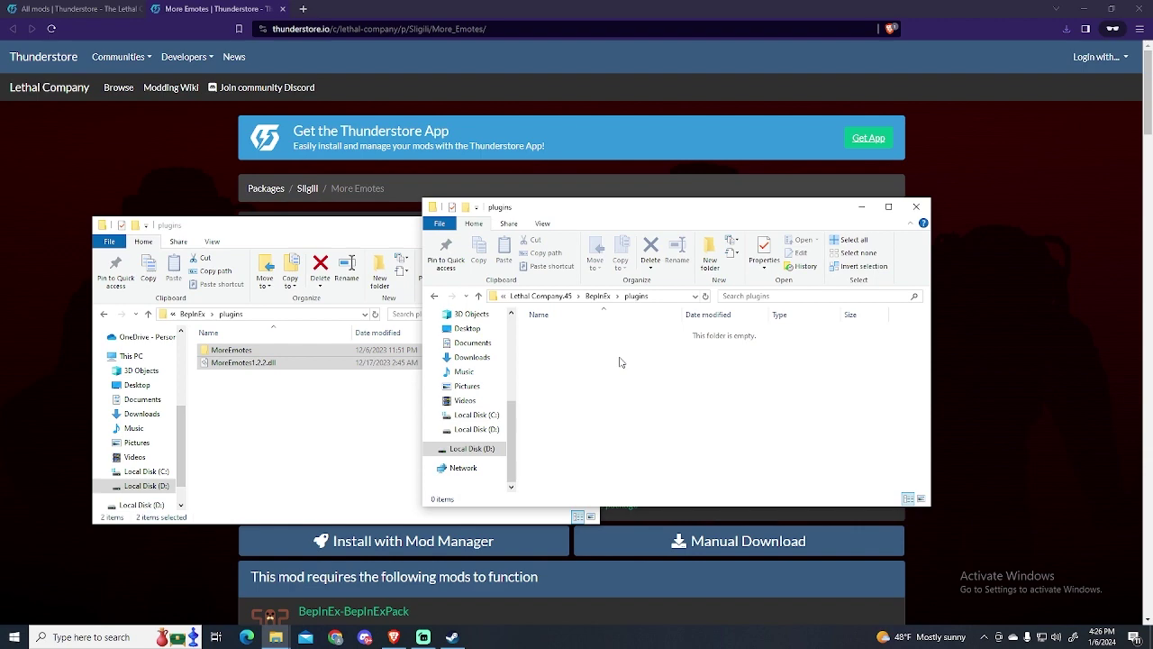
pyautogui.click(644, 436)
pyautogui.click(545, 295)
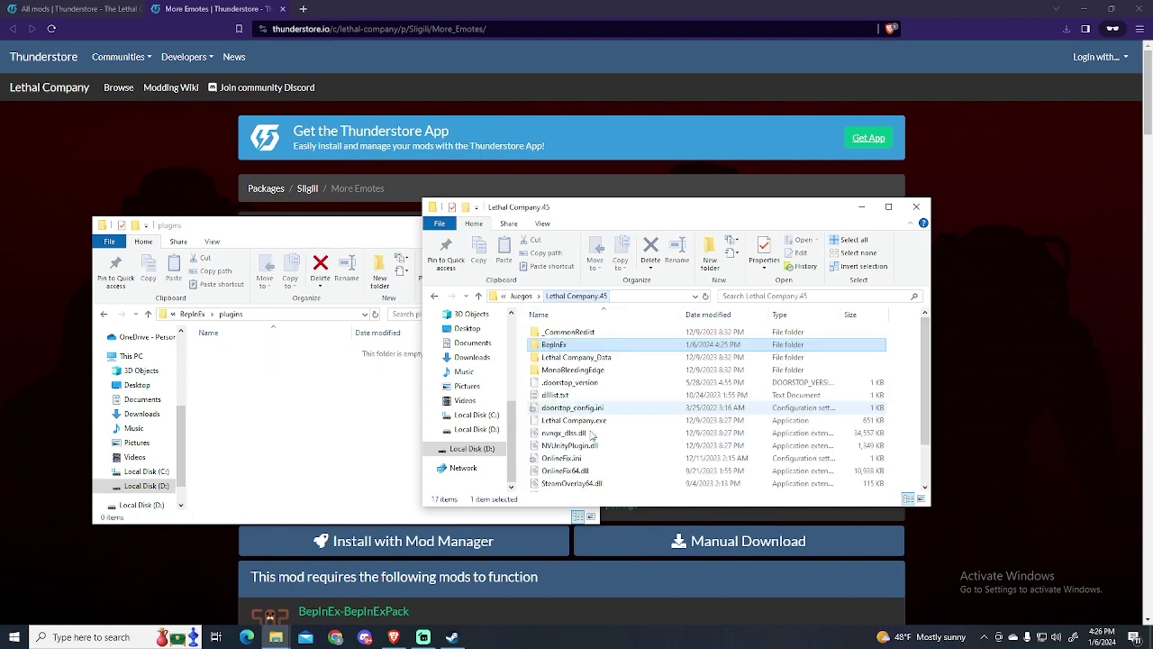
# Launch Lethal Company.exe, check the BepInEx log for MoreEmotes, and host an online game.
pyautogui.doubleClick(597, 422)
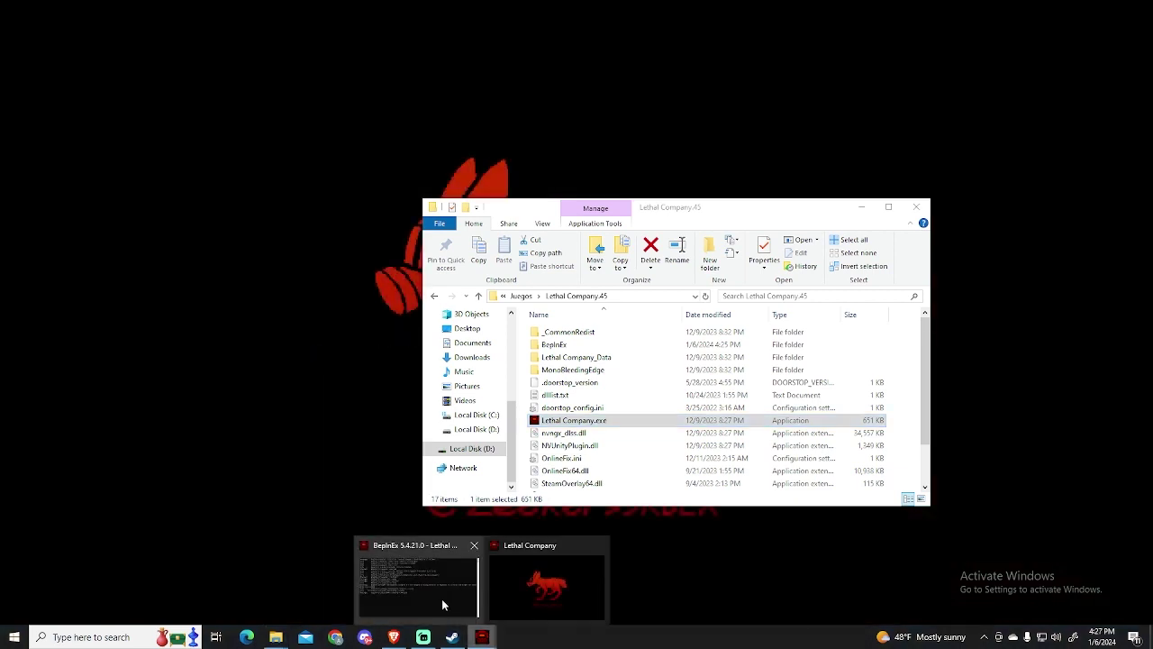
pyautogui.moveTo(481, 637)
pyautogui.click(441, 594)
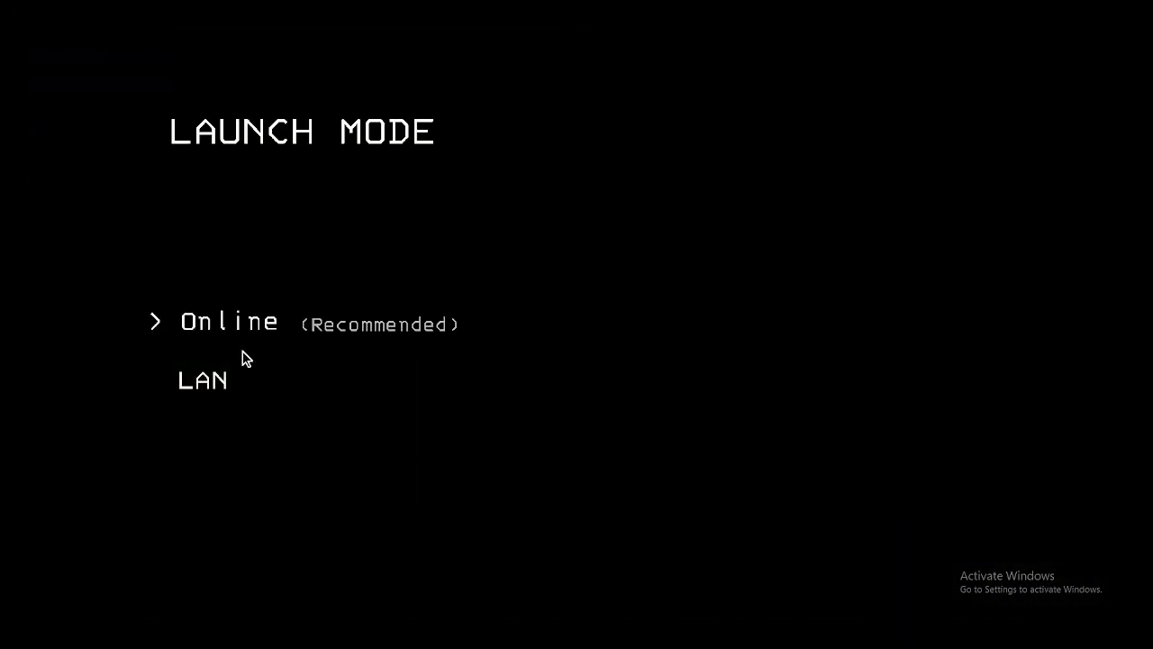
pyautogui.click(237, 353)
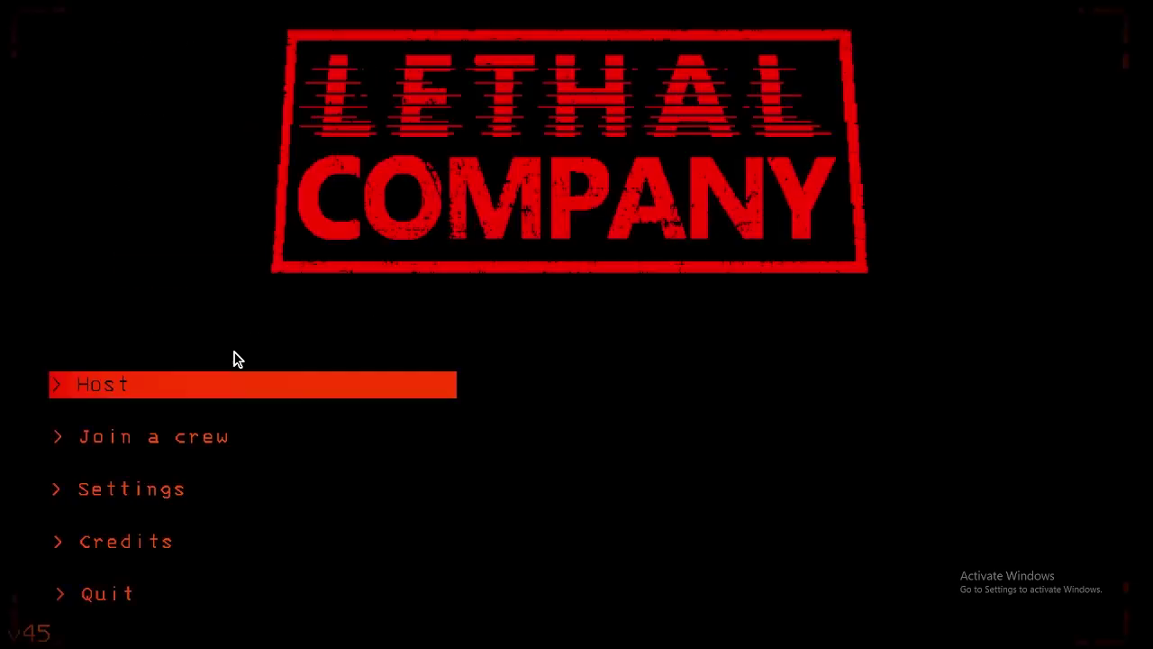
pyautogui.click(234, 364)
pyautogui.click(576, 384)
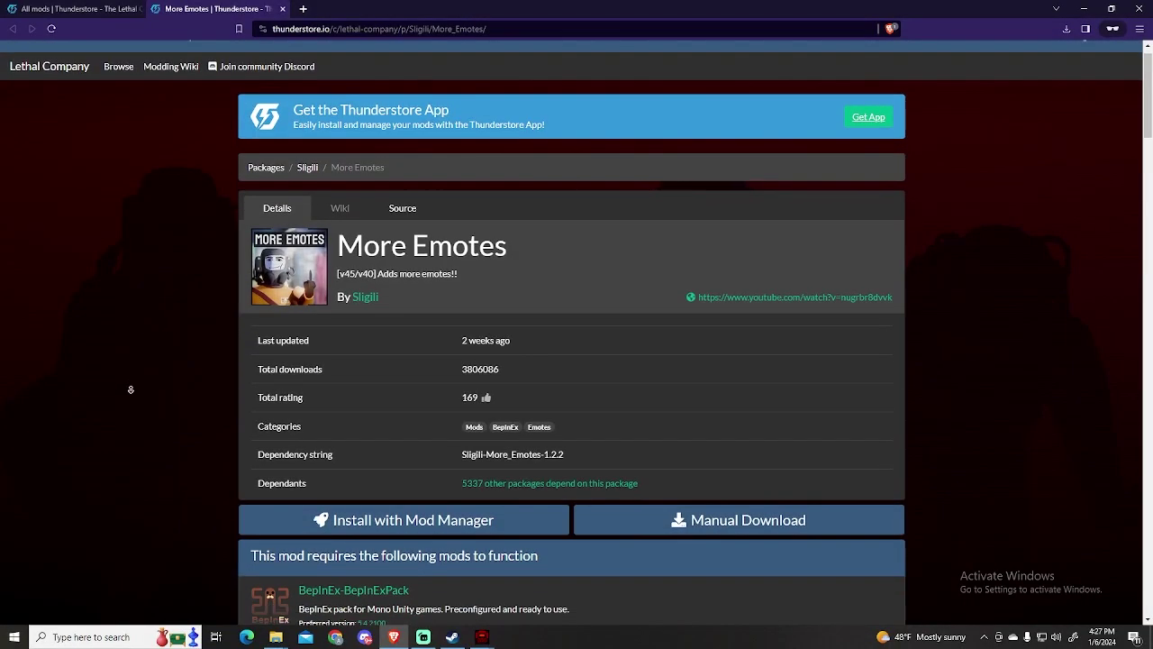
# Scroll the More Emotes 1.2.2 readme down to its Custom Binds and Emote Wheel sections.
pyautogui.scroll(-3, 119, 346)
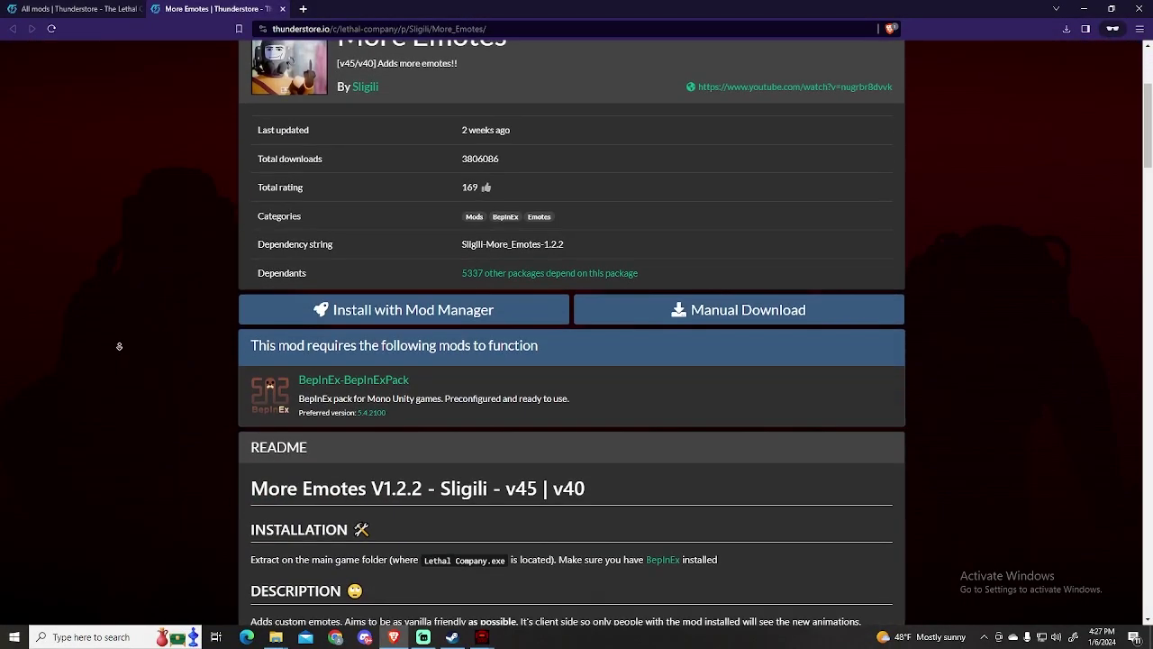
pyautogui.scroll(-1, 119, 345)
pyautogui.scroll(-1, 121, 342)
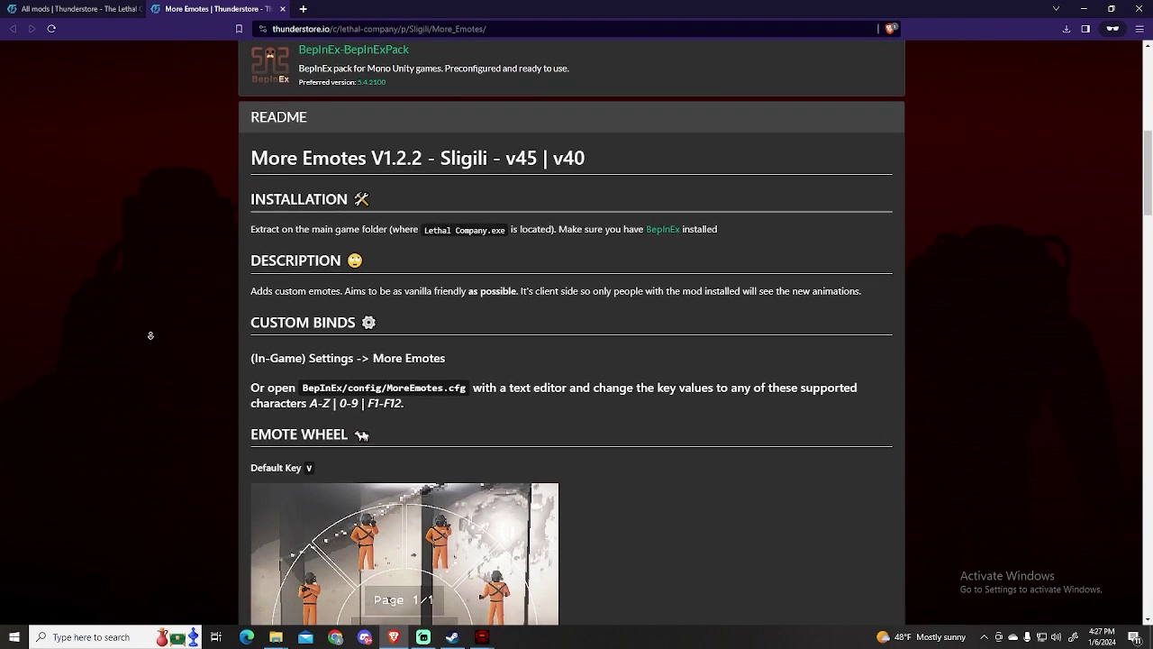
pyautogui.middleClick(151, 335)
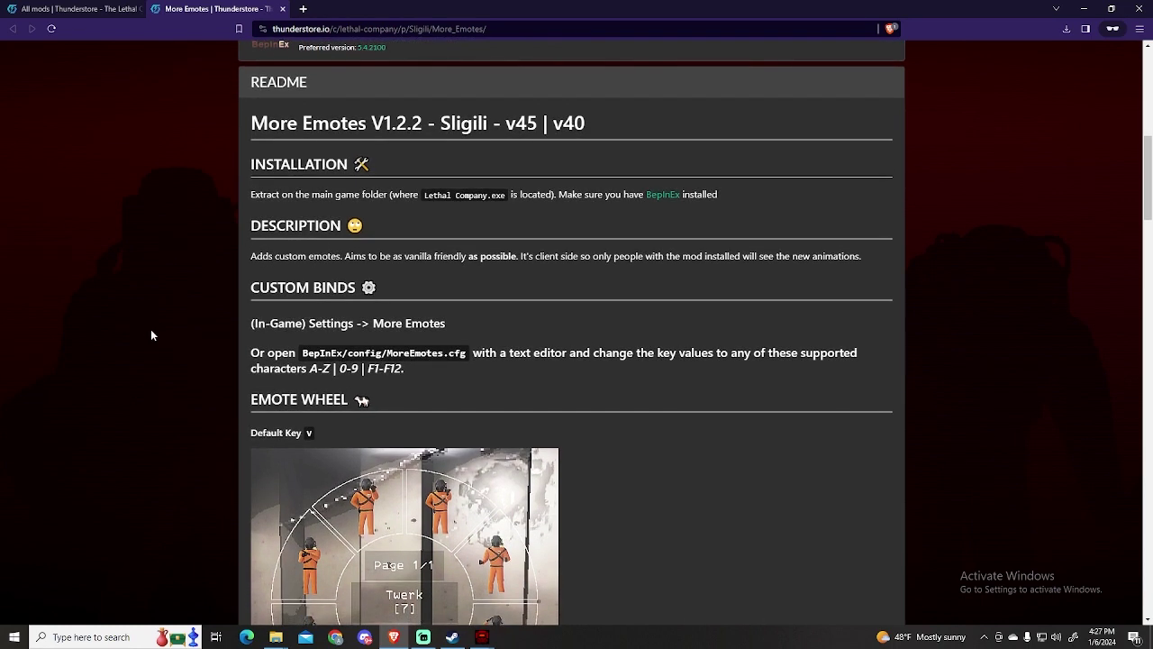
# Check the More Emotes key bindings in the game's Settings, then return to play.
pyautogui.hotkey('alt', 'Tab')
pyautogui.click(261, 478)
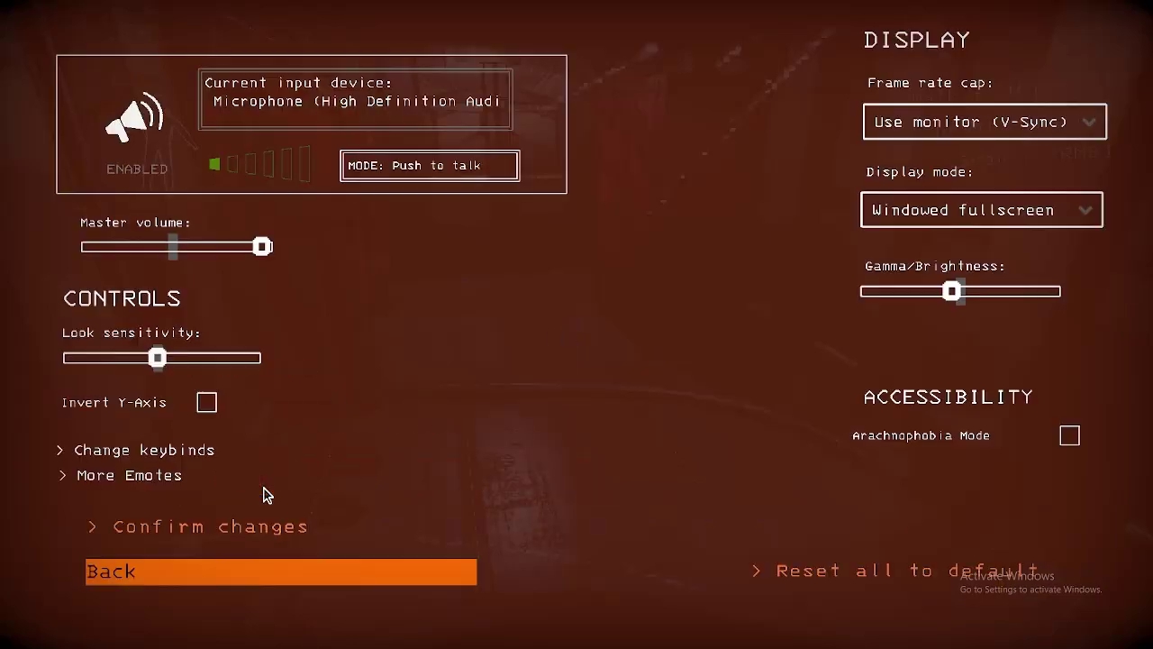
pyautogui.click(126, 481)
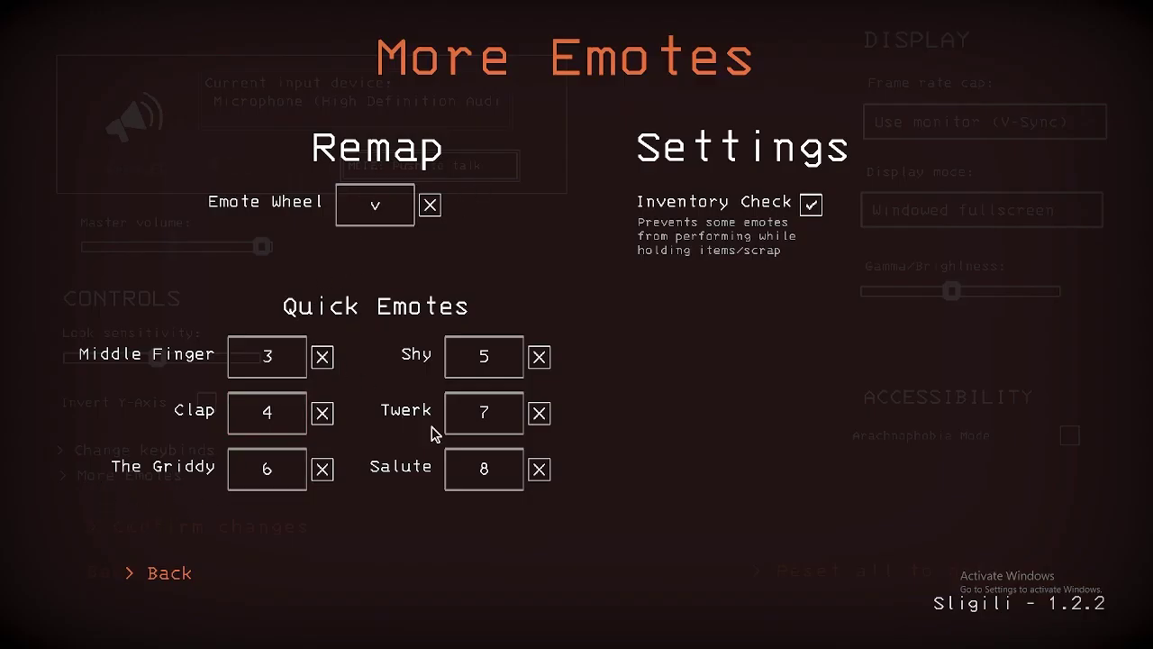
pyautogui.press('Escape')
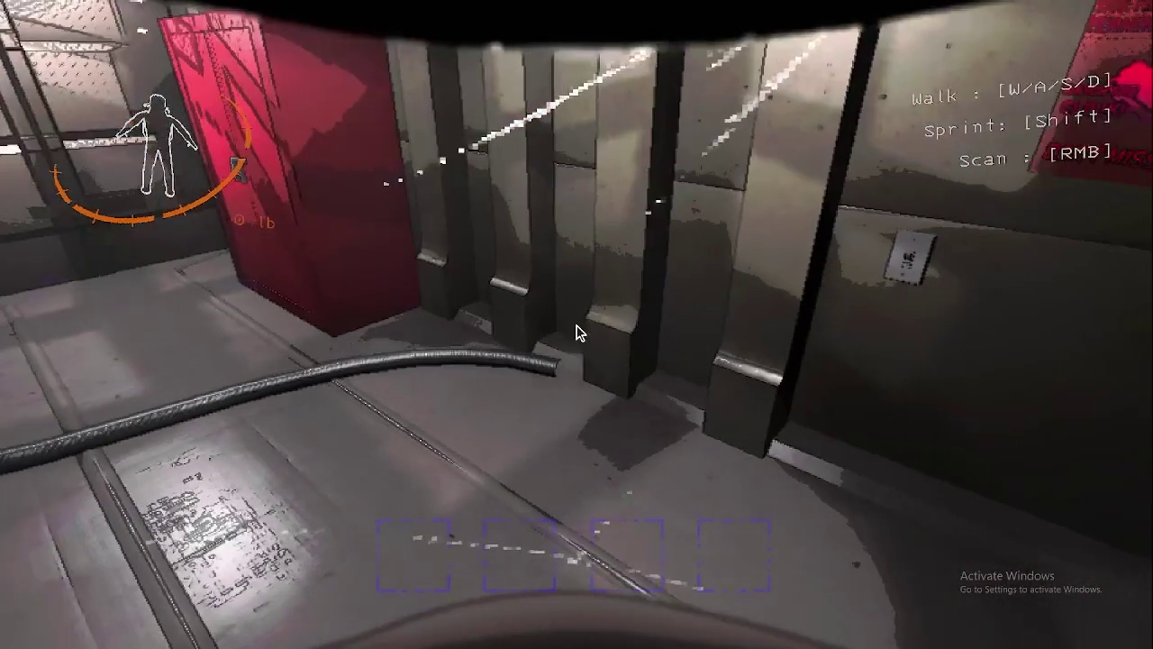
# Perform the Middle Finger, Point and Dance emotes from the V emote wheel.
pyautogui.press('v')
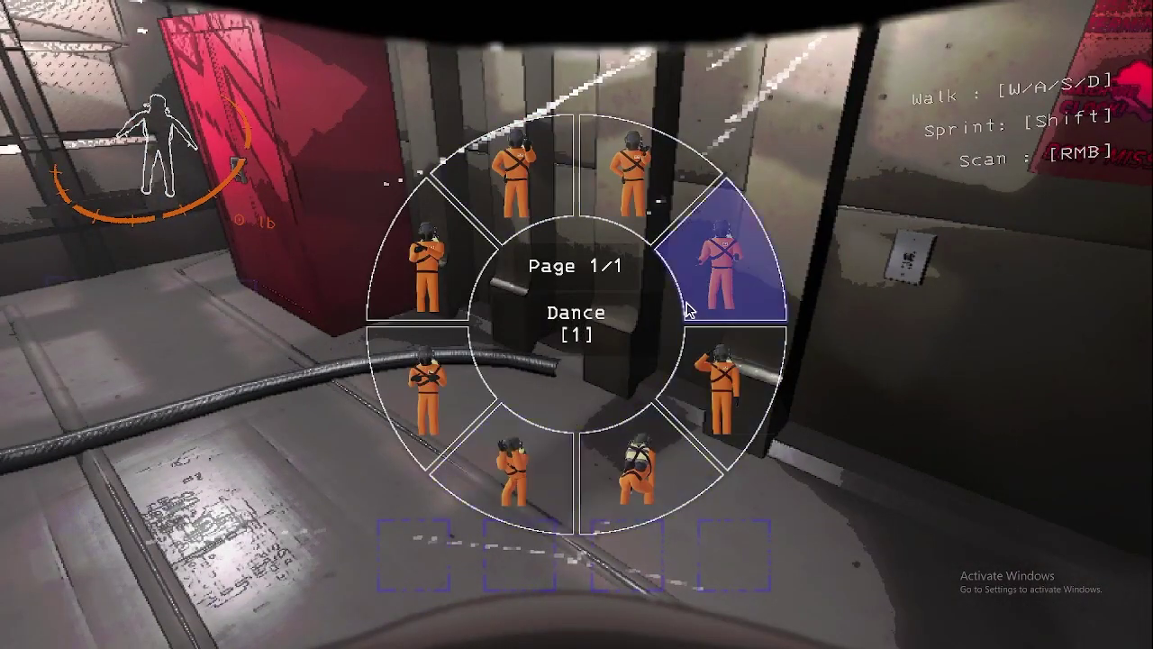
pyautogui.click(561, 214)
pyautogui.press('v')
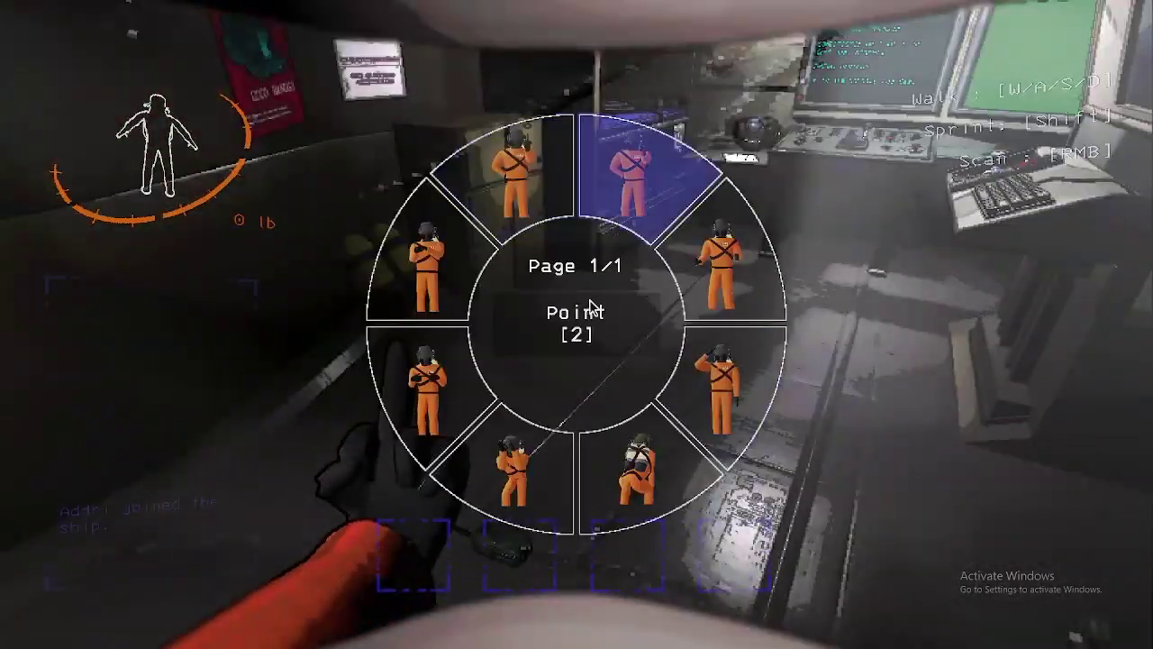
pyautogui.click(631, 180)
pyautogui.press('v')
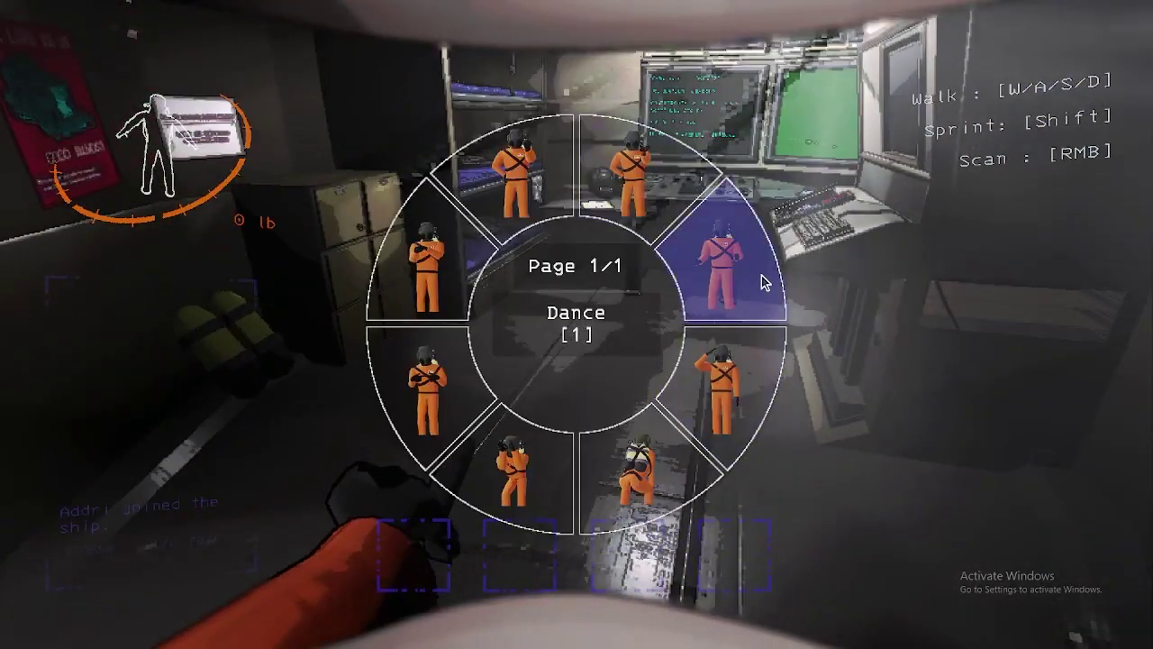
pyautogui.click(764, 283)
# Perform the Shy, Salute (twice) and Dance emotes from the emote wheel.
pyautogui.press('v')
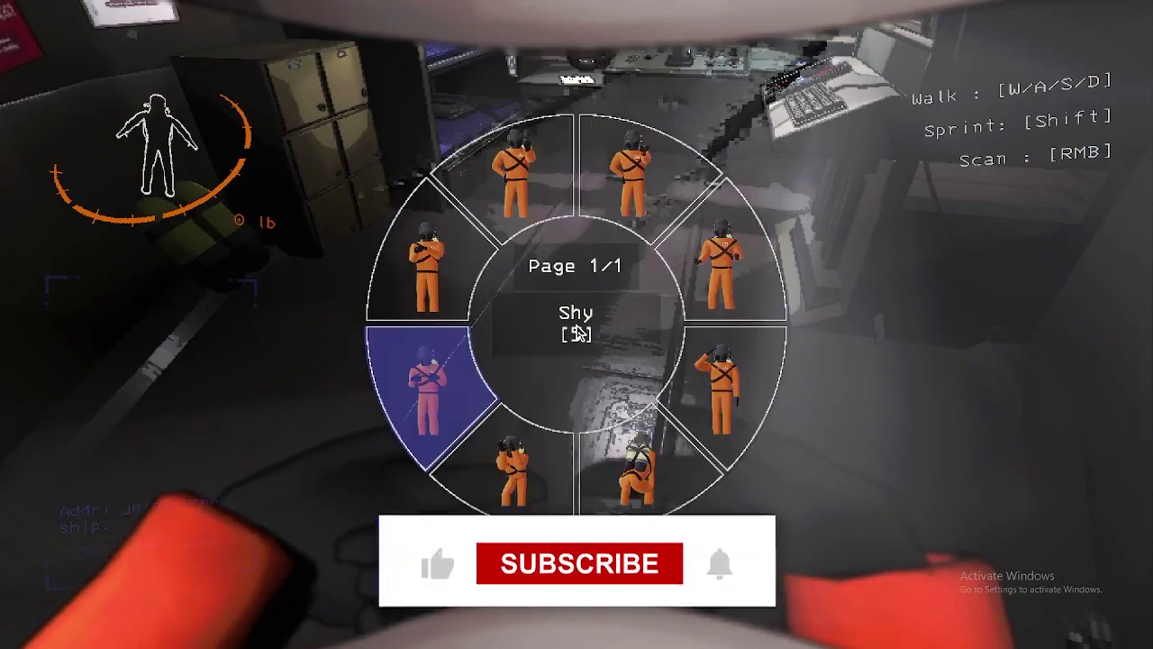
pyautogui.click(576, 333)
pyautogui.press('v')
pyautogui.click(681, 386)
pyautogui.press('v')
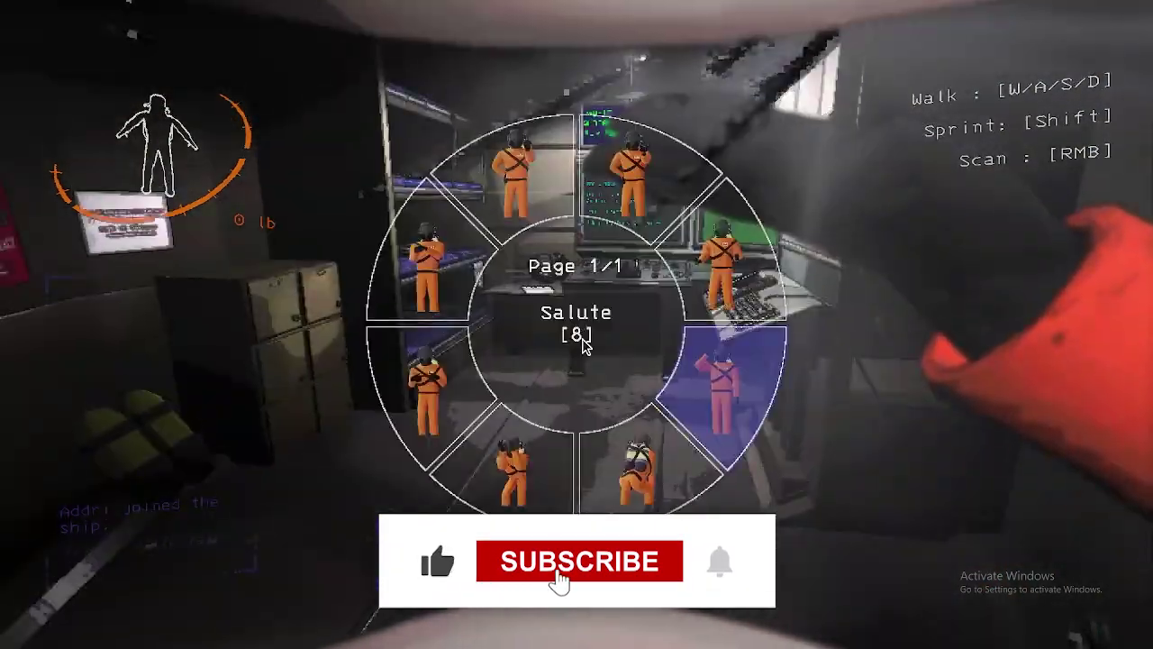
pyautogui.click(581, 345)
pyautogui.press('v')
pyautogui.click(607, 312)
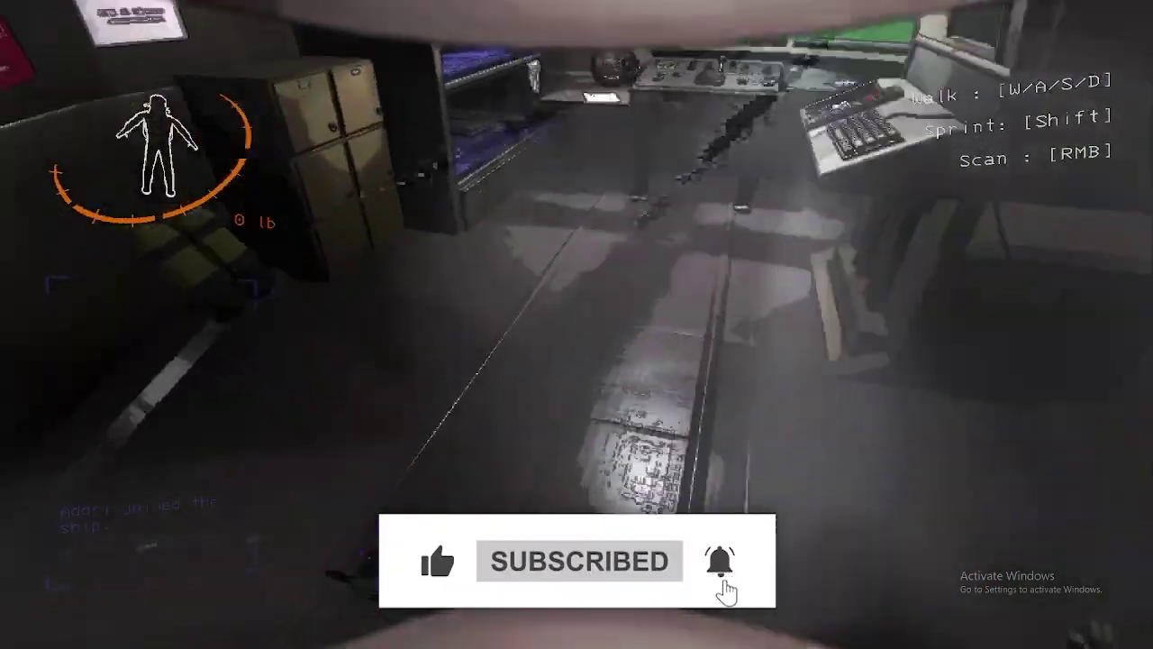